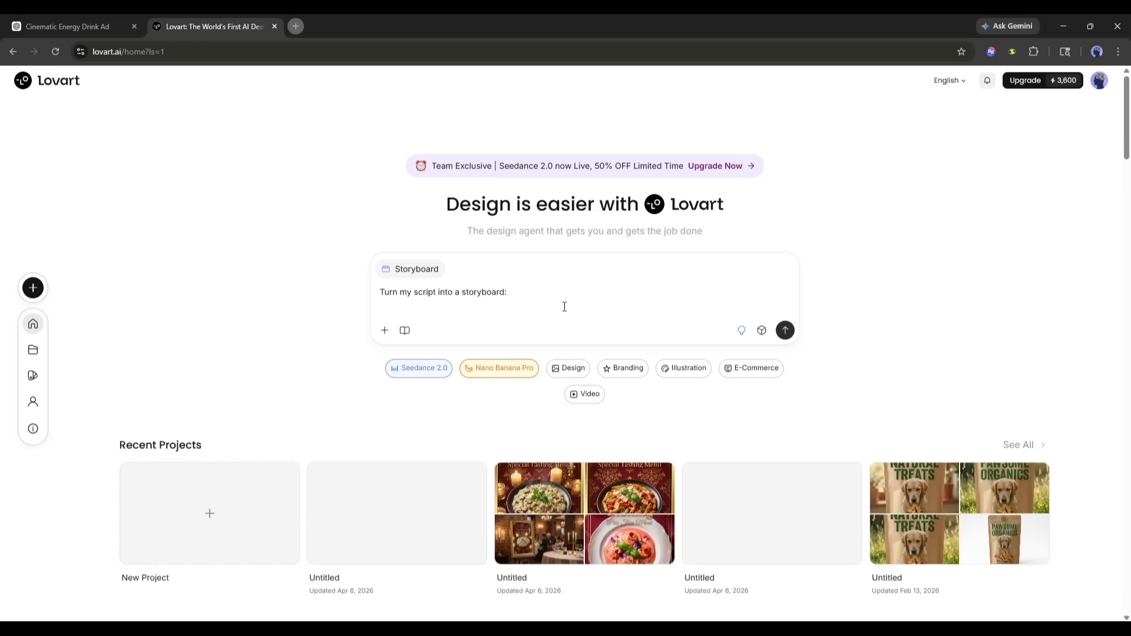
Step: Add the copied ad script to the Storyboard prompt "Turn my script into a storyboard:" and submit it
{"action": "key", "text": "ctrl+v"}
{"action": "scroll", "coordinate": [507, 381], "scroll_direction": "down", "scroll_amount": 10}
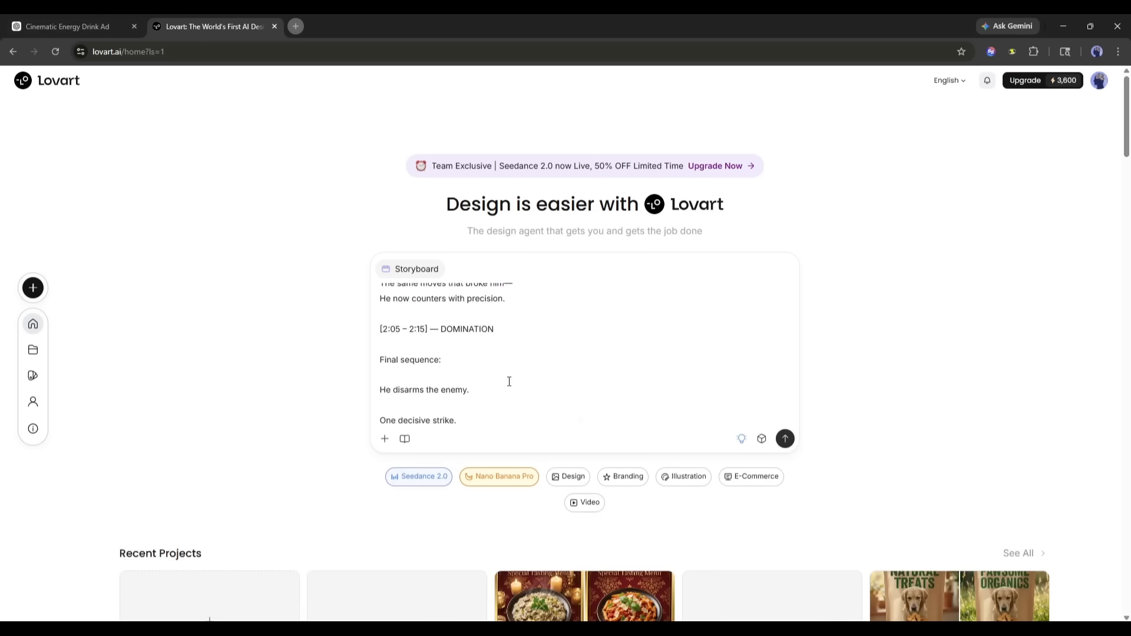
{"action": "left_click", "coordinate": [785, 439]}
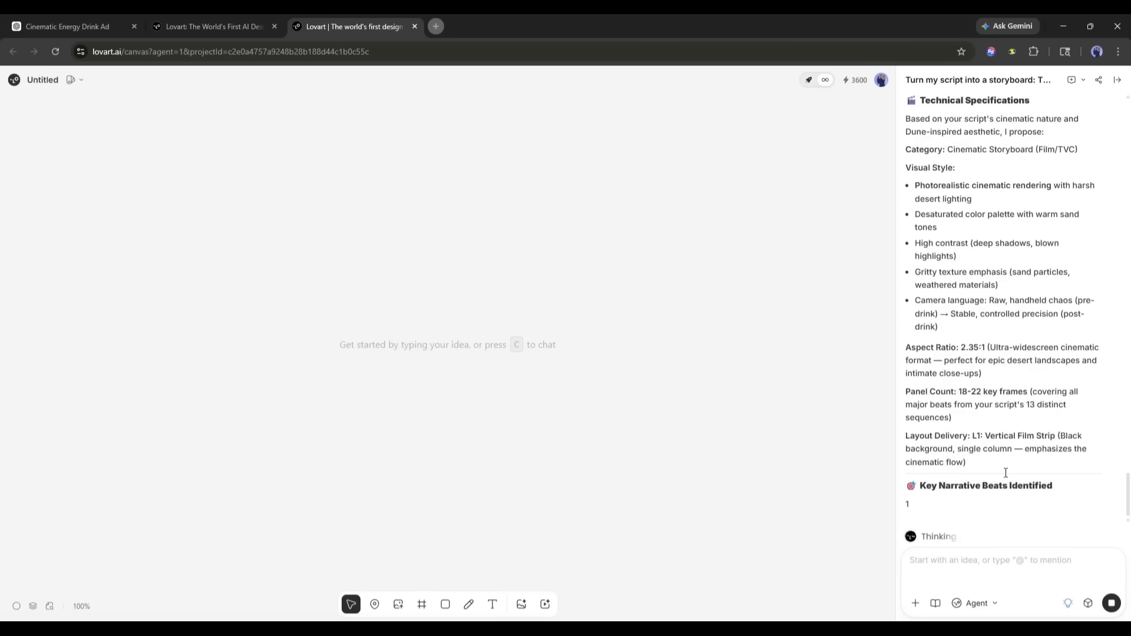
Step: Read through the proposed aspect ratio, panel count, layout and key narrative beats down to the confirmation request
{"action": "scroll", "coordinate": [969, 347], "scroll_direction": "up", "scroll_amount": 4}
{"action": "left_click_drag", "start_coordinate": [911, 184], "coordinate": [988, 184]}
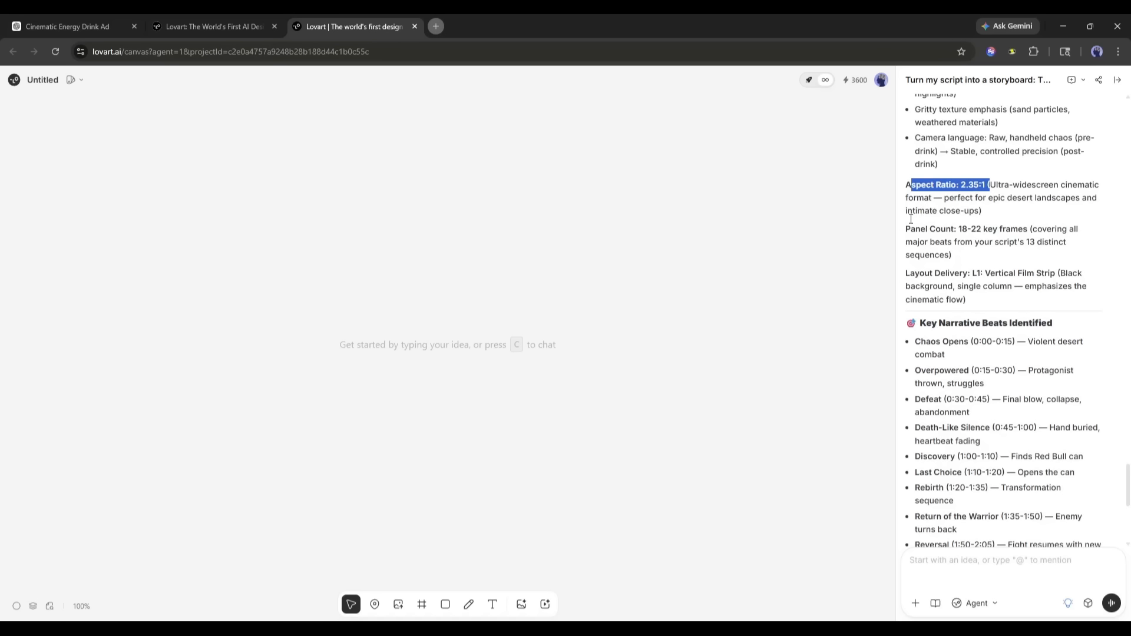
{"action": "left_click_drag", "start_coordinate": [905, 229], "coordinate": [1002, 228]}
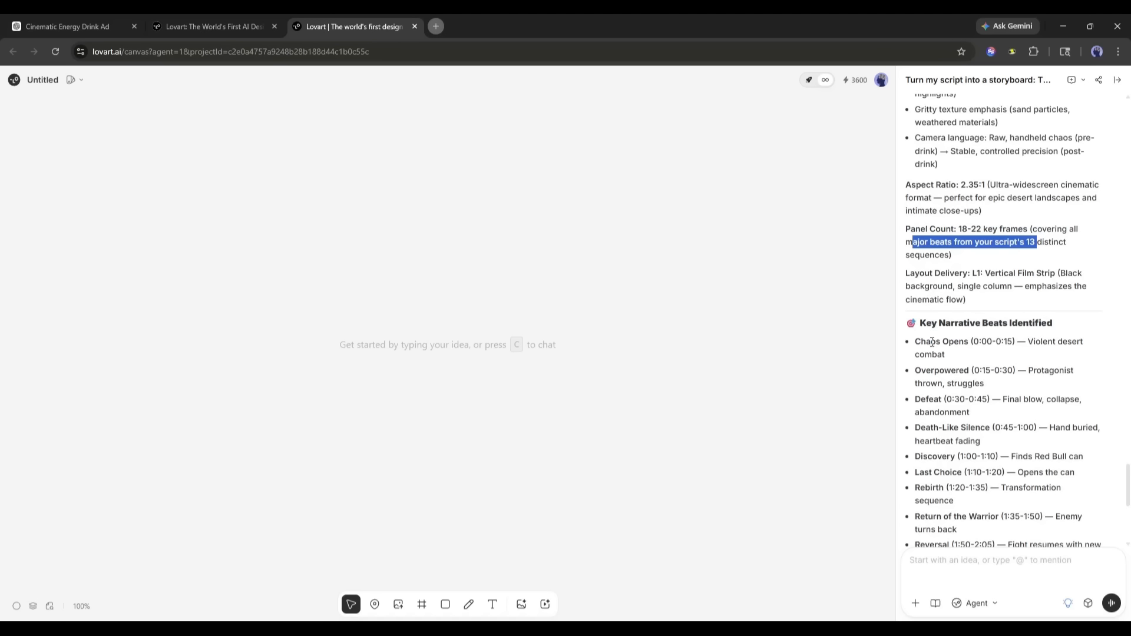
{"action": "left_click_drag", "start_coordinate": [914, 341], "coordinate": [1026, 342]}
{"action": "scroll", "coordinate": [924, 317], "scroll_direction": "down", "scroll_amount": 1}
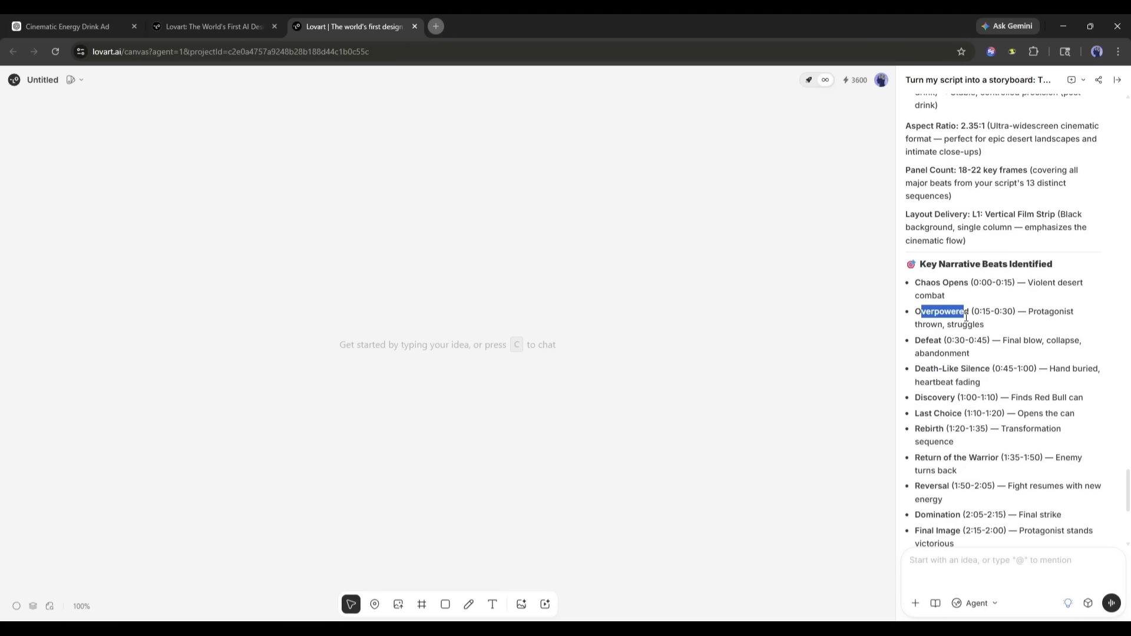
{"action": "left_click_drag", "start_coordinate": [914, 368], "coordinate": [1013, 368]}
{"action": "scroll", "coordinate": [940, 359], "scroll_direction": "down", "scroll_amount": 1}
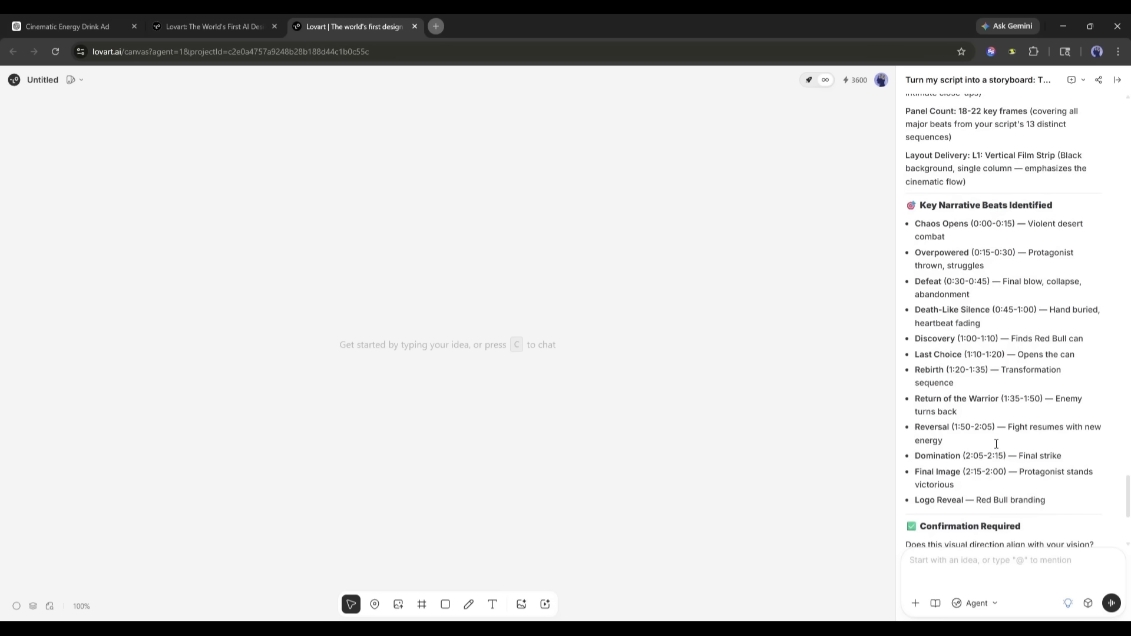
{"action": "scroll", "coordinate": [989, 432], "scroll_direction": "down", "scroll_amount": 4}
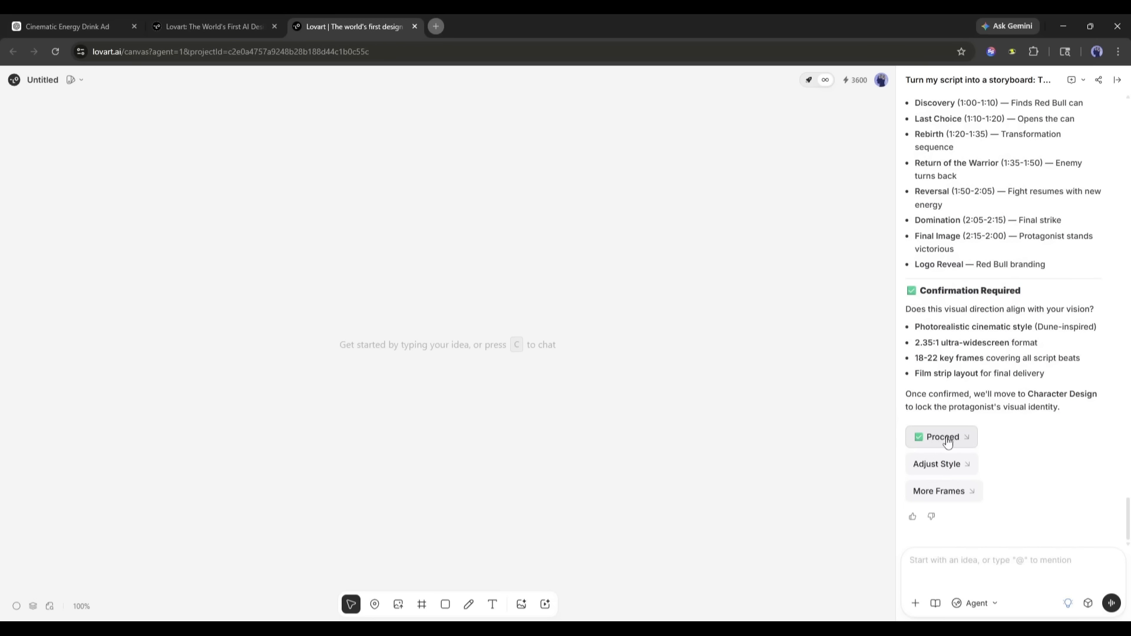
Step: Approve the proposed visual direction and inspect the generated full-body desert warrior image
{"action": "left_click", "coordinate": [945, 437]}
{"action": "left_click", "coordinate": [1111, 603]}
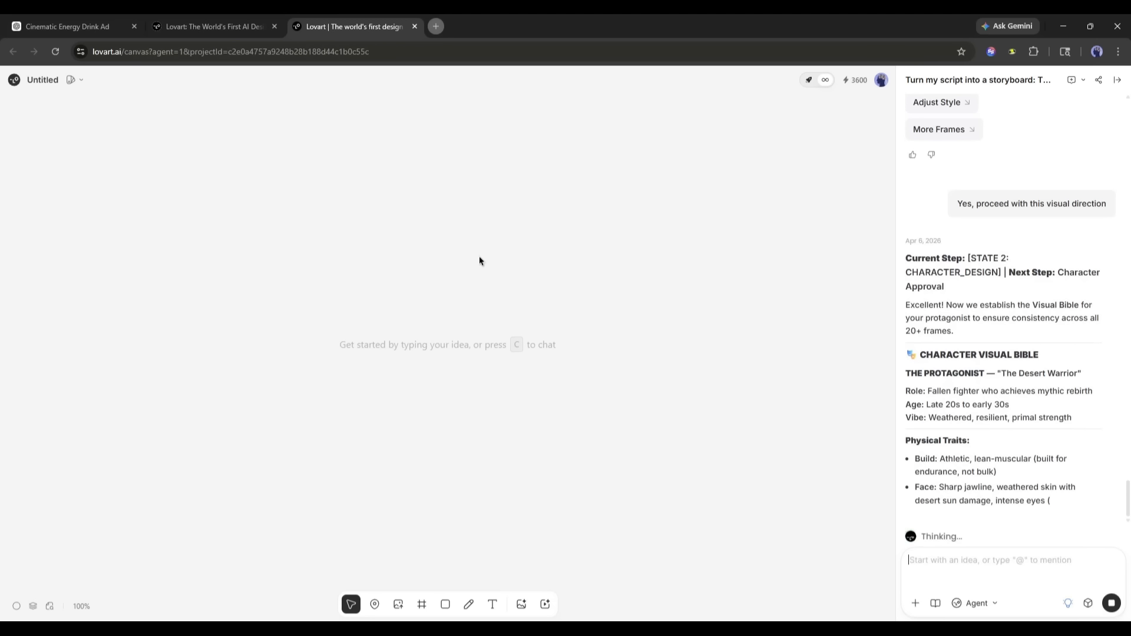
{"action": "scroll", "coordinate": [1027, 287], "scroll_direction": "up", "scroll_amount": 8}
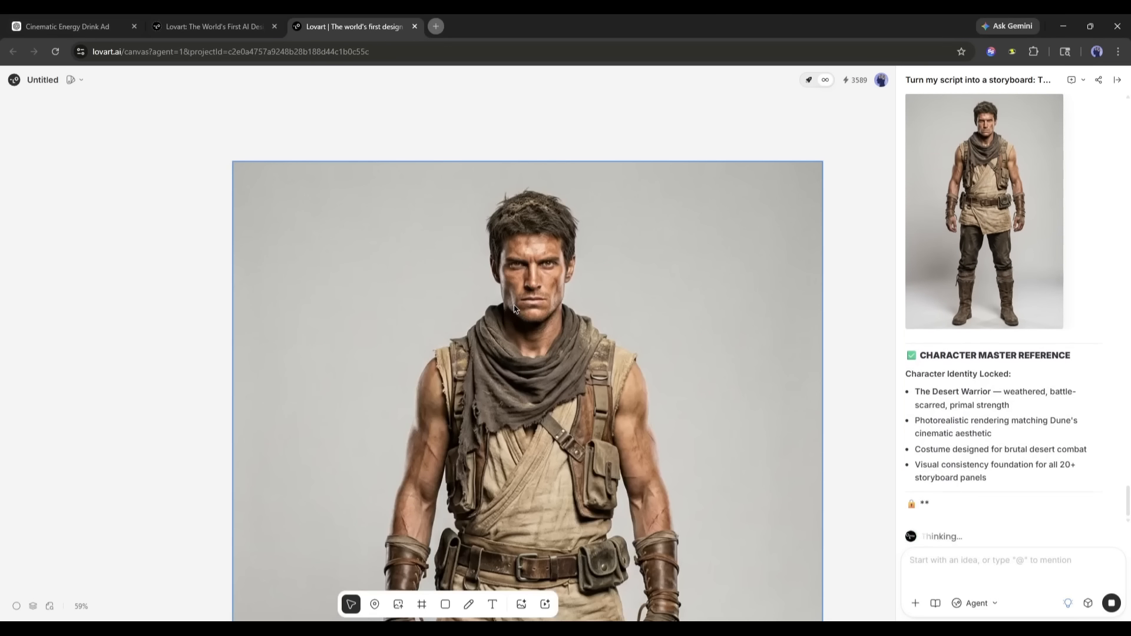
{"action": "scroll", "coordinate": [451, 309], "scroll_direction": "down", "scroll_amount": 5}
{"action": "scroll", "coordinate": [450, 306], "scroll_direction": "up", "scroll_amount": 5}
{"action": "scroll", "coordinate": [446, 299], "scroll_direction": "down", "scroll_amount": 5}
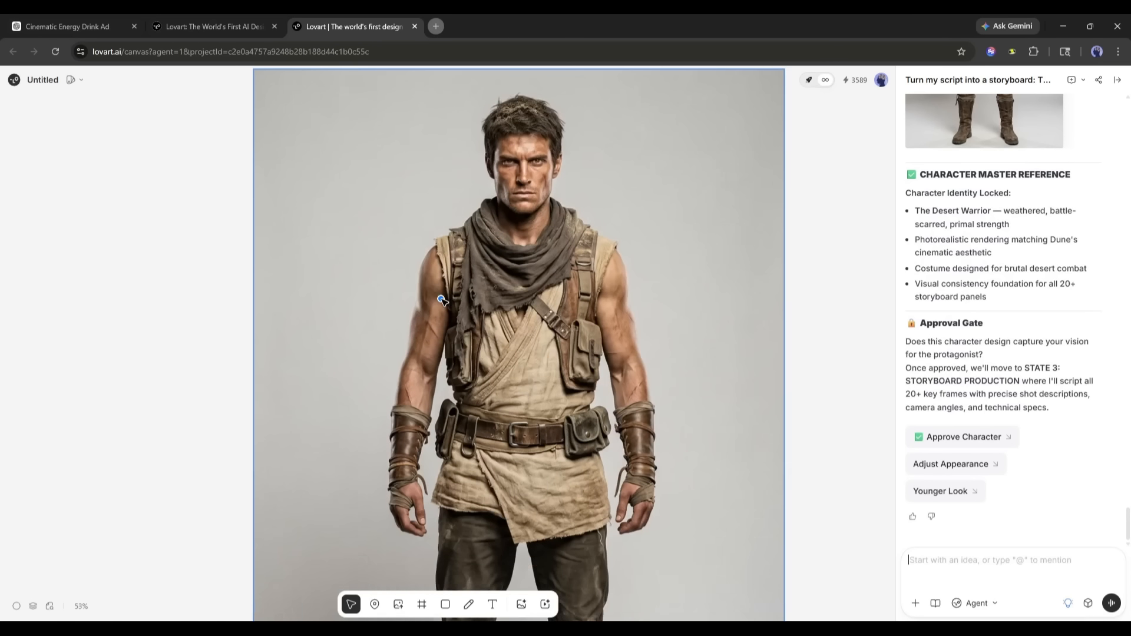
{"action": "scroll", "coordinate": [446, 298], "scroll_direction": "up", "scroll_amount": 1}
{"action": "scroll", "coordinate": [446, 297], "scroll_direction": "down", "scroll_amount": 1}
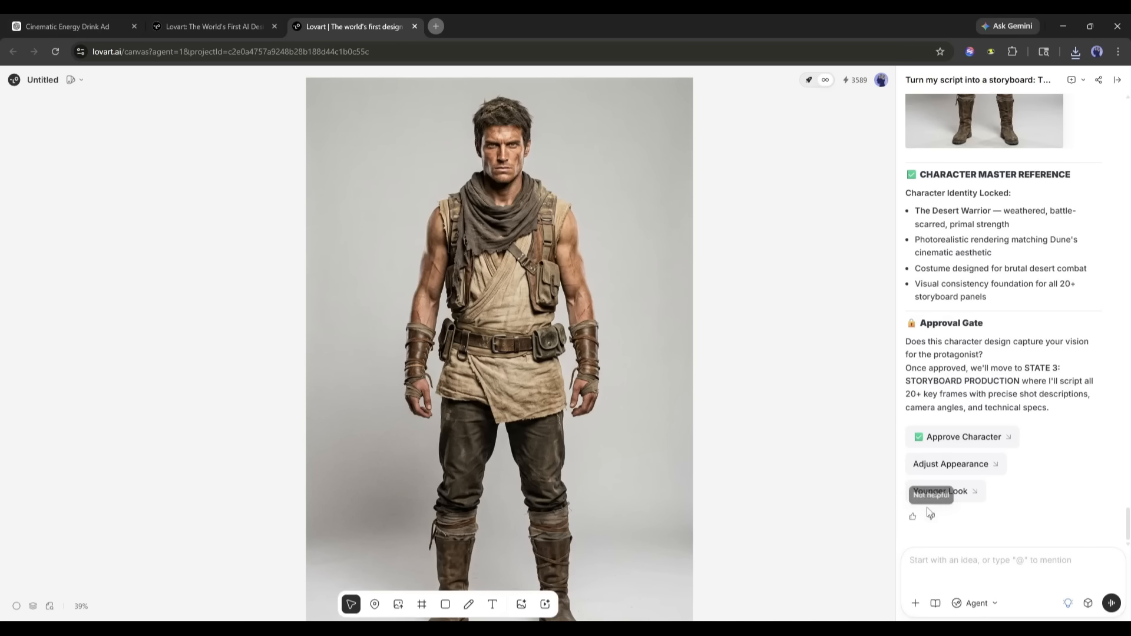
Step: Attach today's artworks JPG of the desert figure from Downloads and request a new character based on it
{"action": "left_click", "coordinate": [913, 612]}
{"action": "left_click", "coordinate": [972, 537]}
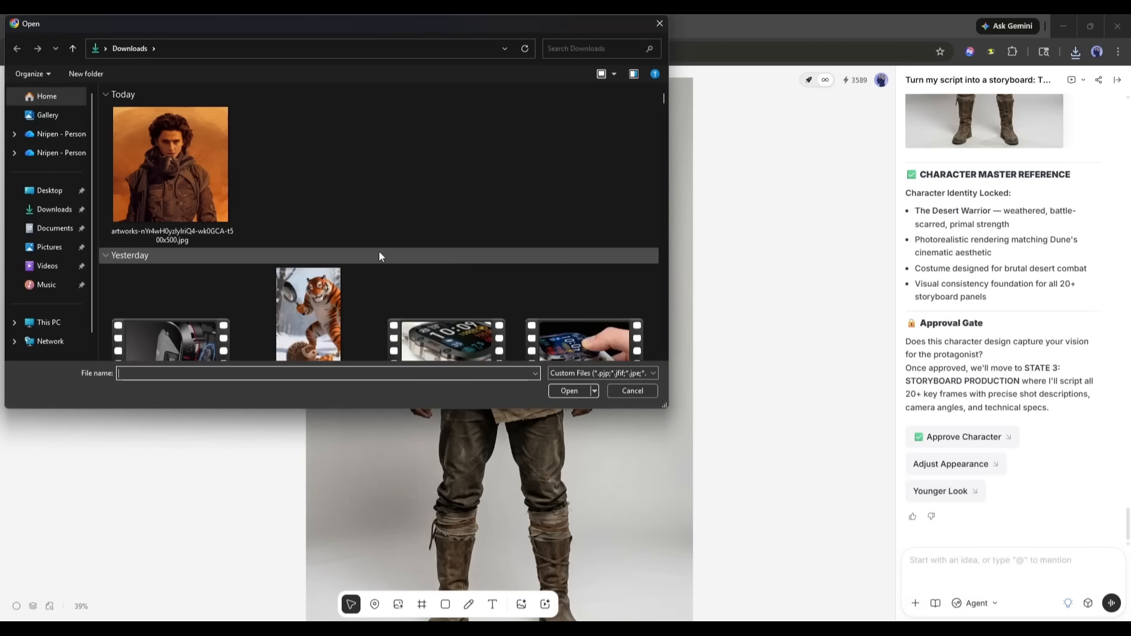
{"action": "double_click", "coordinate": [199, 174]}
{"action": "type", "text": "Create the charc"}
{"action": "key", "text": "Return"}
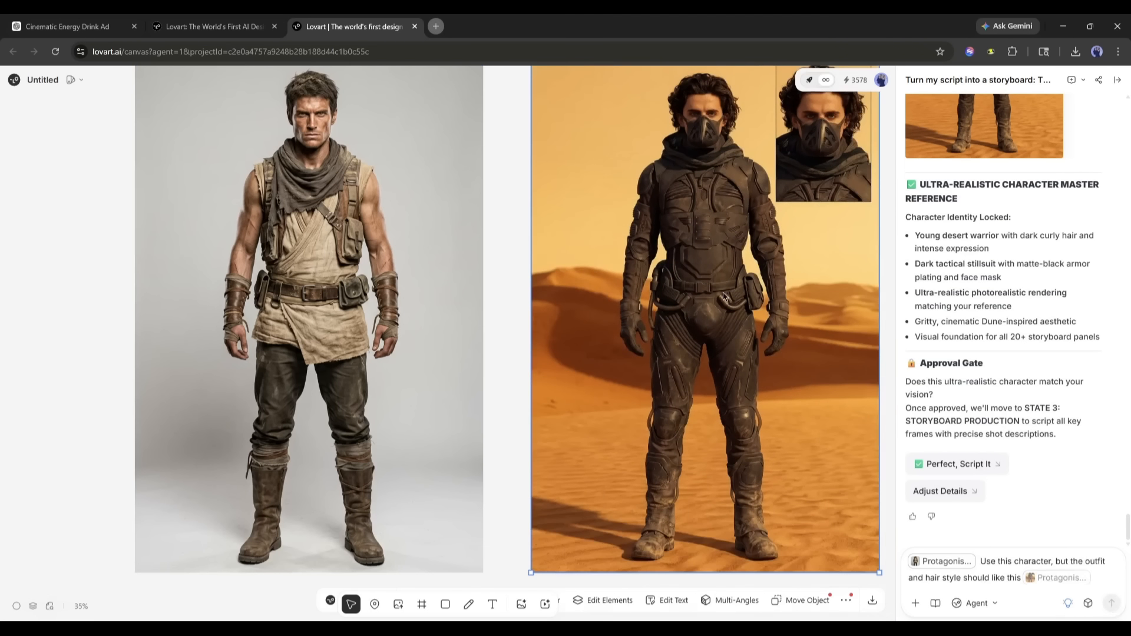
Step: Request the first character with the second image's outfit and hair style, adding "Make it hyper realistic."
{"action": "type", "text": "Make it hyper realistic."}
{"action": "key", "text": "Return"}
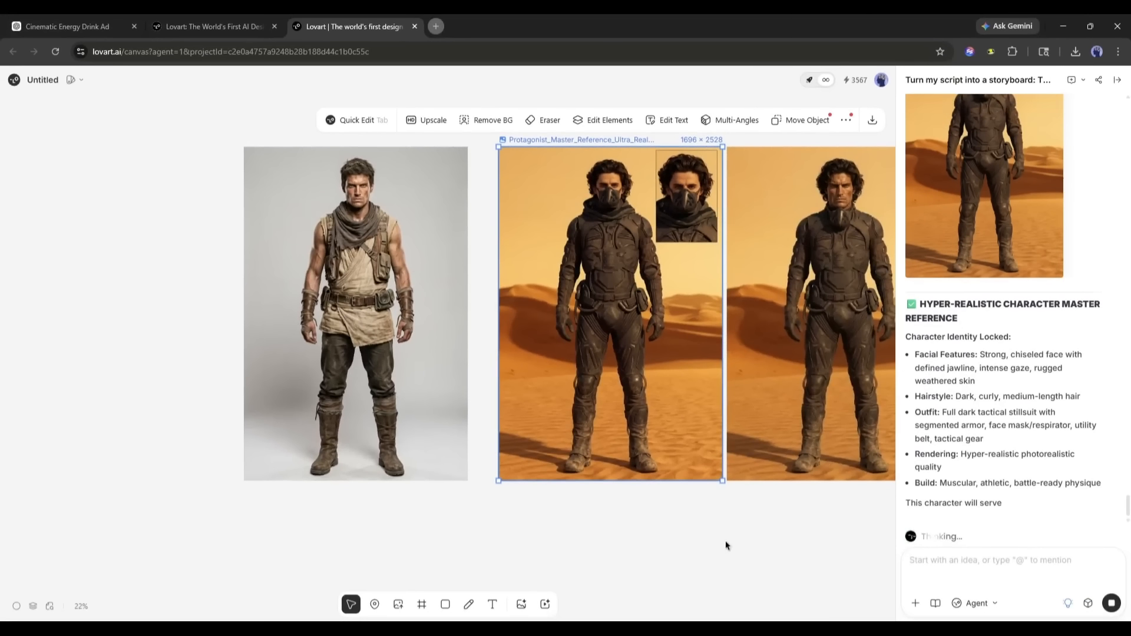
Step: Check the hyper-realistic protagonist image on the canvas and approve it for storyboard scripting
{"action": "left_click_drag", "start_coordinate": [801, 408], "coordinate": [605, 433]}
{"action": "left_click", "coordinate": [683, 303]}
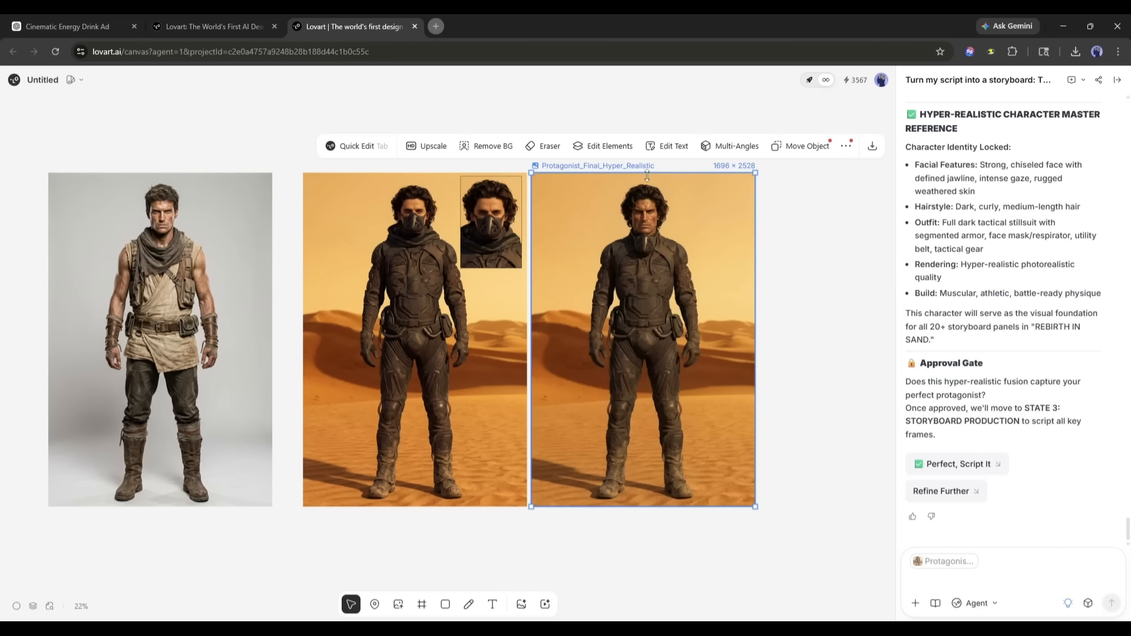
{"action": "left_click", "coordinate": [960, 464]}
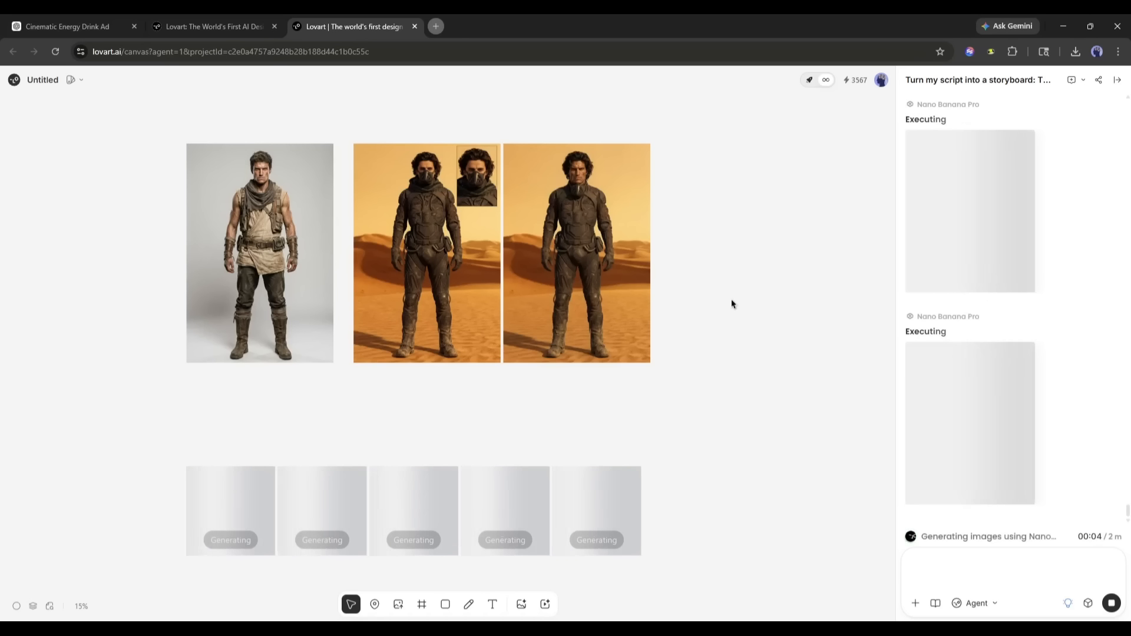
Step: Examine the generated storyboard row, looking closely at the opening fight frame
{"action": "scroll", "coordinate": [641, 373], "scroll_direction": "down", "scroll_amount": 2}
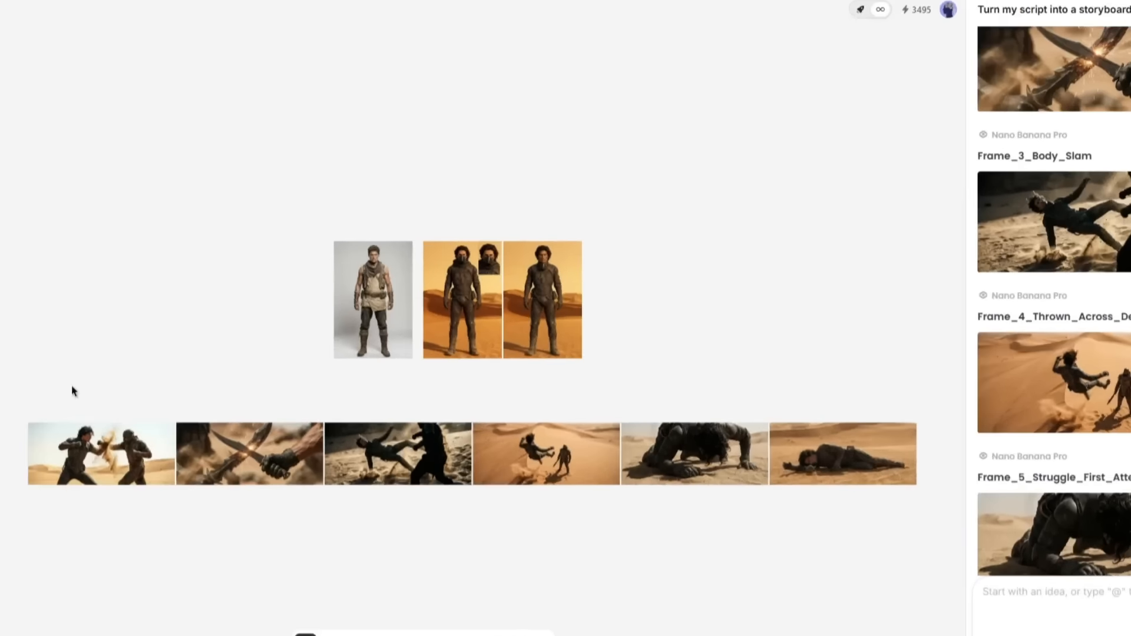
{"action": "scroll", "coordinate": [187, 483], "scroll_direction": "up", "scroll_amount": 3}
{"action": "scroll", "coordinate": [183, 484], "scroll_direction": "down", "scroll_amount": 3}
{"action": "scroll", "coordinate": [142, 446], "scroll_direction": "up", "scroll_amount": 2}
{"action": "scroll", "coordinate": [143, 448], "scroll_direction": "up", "scroll_amount": 3}
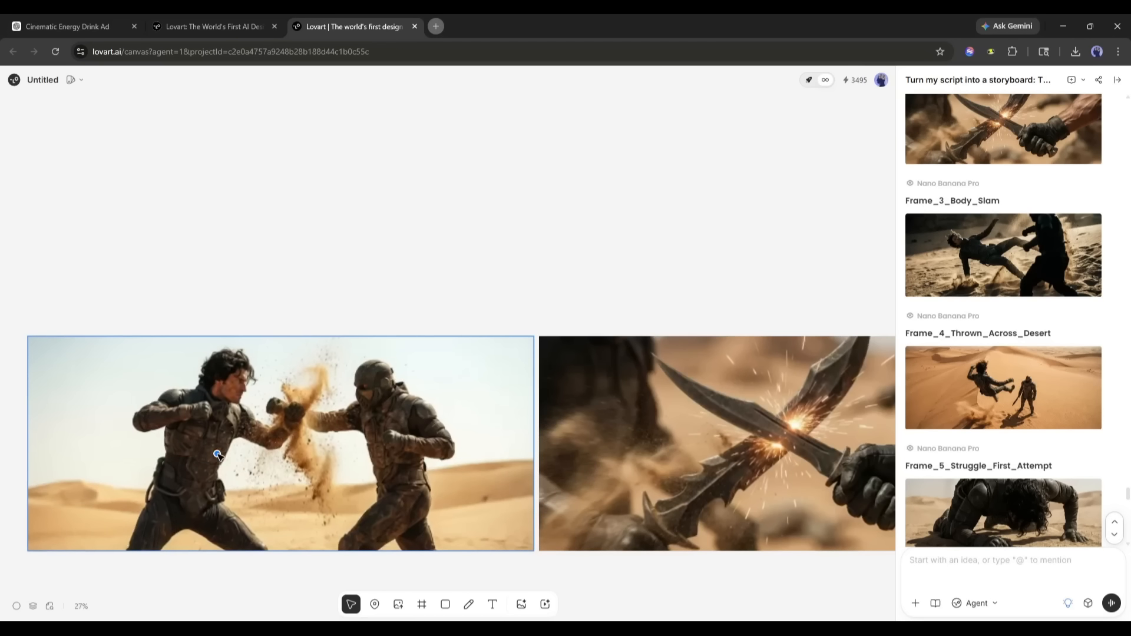
{"action": "left_click", "coordinate": [276, 436]}
{"action": "scroll", "coordinate": [277, 433], "scroll_direction": "up", "scroll_amount": 3}
{"action": "scroll", "coordinate": [275, 429], "scroll_direction": "down", "scroll_amount": 1}
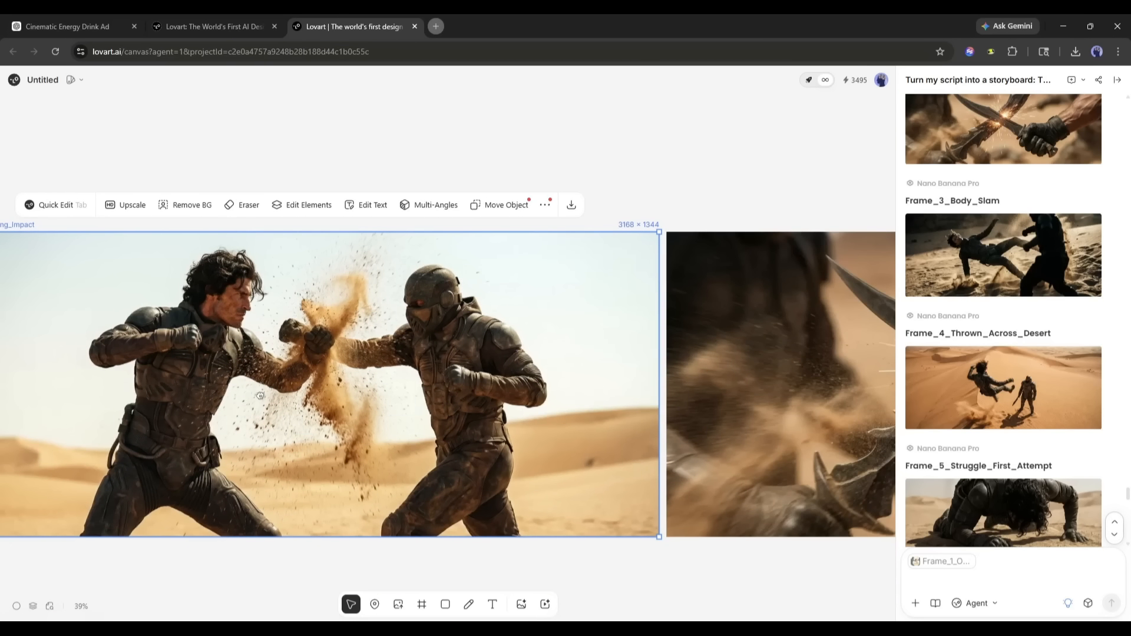
{"action": "left_click_drag", "start_coordinate": [260, 396], "coordinate": [394, 393]}
{"action": "scroll", "coordinate": [383, 389], "scroll_direction": "down", "scroll_amount": 2}
{"action": "left_click_drag", "start_coordinate": [610, 559], "coordinate": [340, 522]}
Step: Examine the blade clash frame and the remaining storyboard frames along the row
{"action": "left_click", "coordinate": [736, 415]}
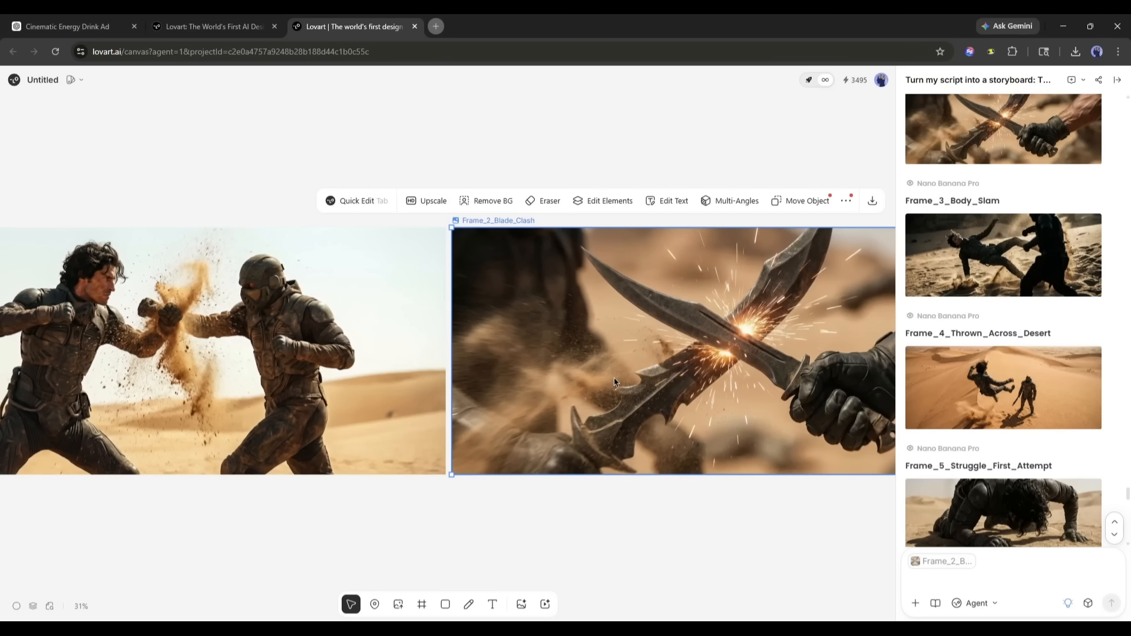
{"action": "left_click_drag", "start_coordinate": [760, 422], "coordinate": [459, 489]}
{"action": "scroll", "coordinate": [678, 489], "scroll_direction": "down", "scroll_amount": 1}
{"action": "left_click_drag", "start_coordinate": [697, 489], "coordinate": [336, 483]}
{"action": "left_click_drag", "start_coordinate": [839, 490], "coordinate": [359, 492]}
{"action": "left_click_drag", "start_coordinate": [698, 490], "coordinate": [365, 496]}
{"action": "left_click_drag", "start_coordinate": [700, 491], "coordinate": [324, 493]}
{"action": "left_click_drag", "start_coordinate": [801, 496], "coordinate": [385, 498]}
{"action": "left_click_drag", "start_coordinate": [29, 499], "coordinate": [725, 508]}
{"action": "left_click_drag", "start_coordinate": [65, 503], "coordinate": [694, 506]}
{"action": "left_click_drag", "start_coordinate": [104, 499], "coordinate": [795, 509]}
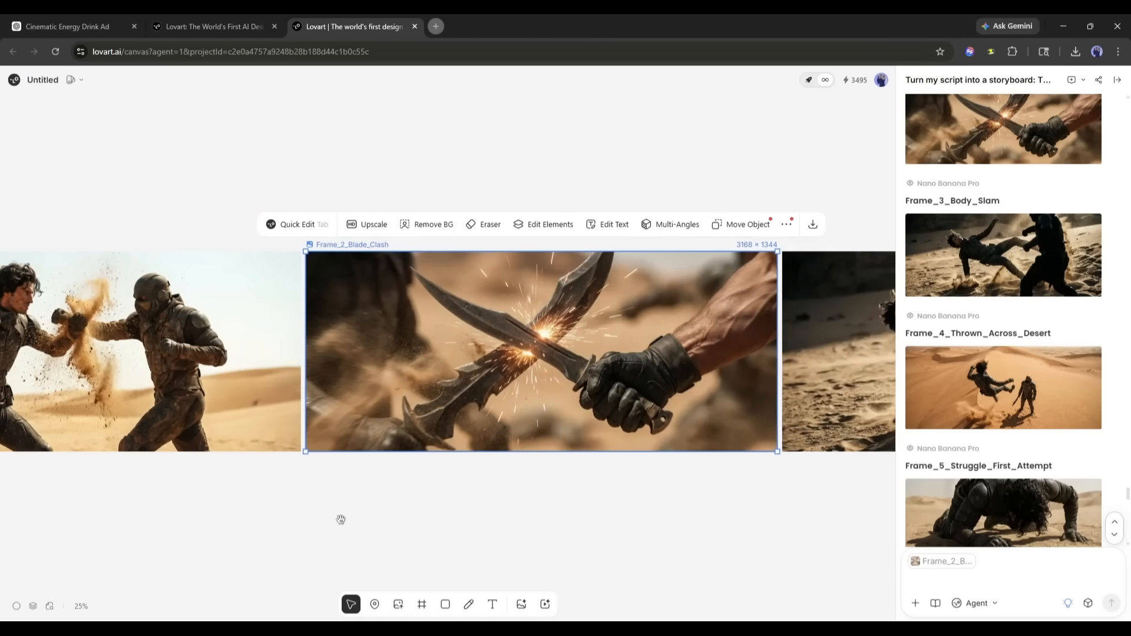
{"action": "left_click_drag", "start_coordinate": [228, 522], "coordinate": [538, 522]}
{"action": "left_click_drag", "start_coordinate": [348, 433], "coordinate": [611, 520]}
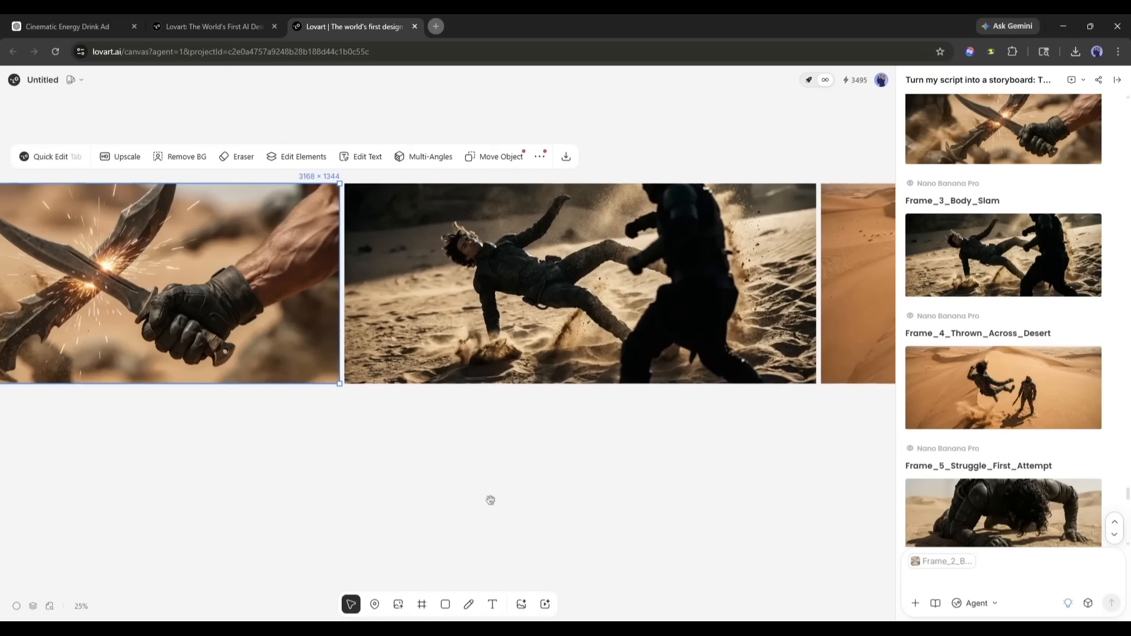
Step: Generate a new Multi-Angles view of the Frame_3_Body_Slam image in Camera mode with Rotate 4, Tilt 41 and Medium scale
{"action": "left_click", "coordinate": [470, 395]}
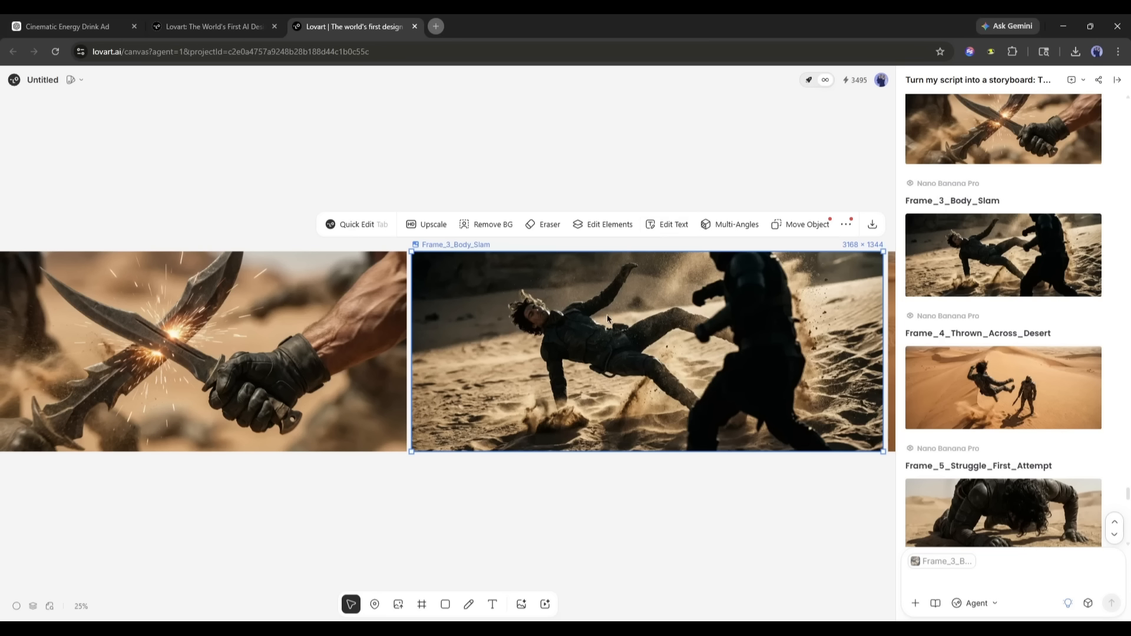
{"action": "left_click", "coordinate": [737, 225]}
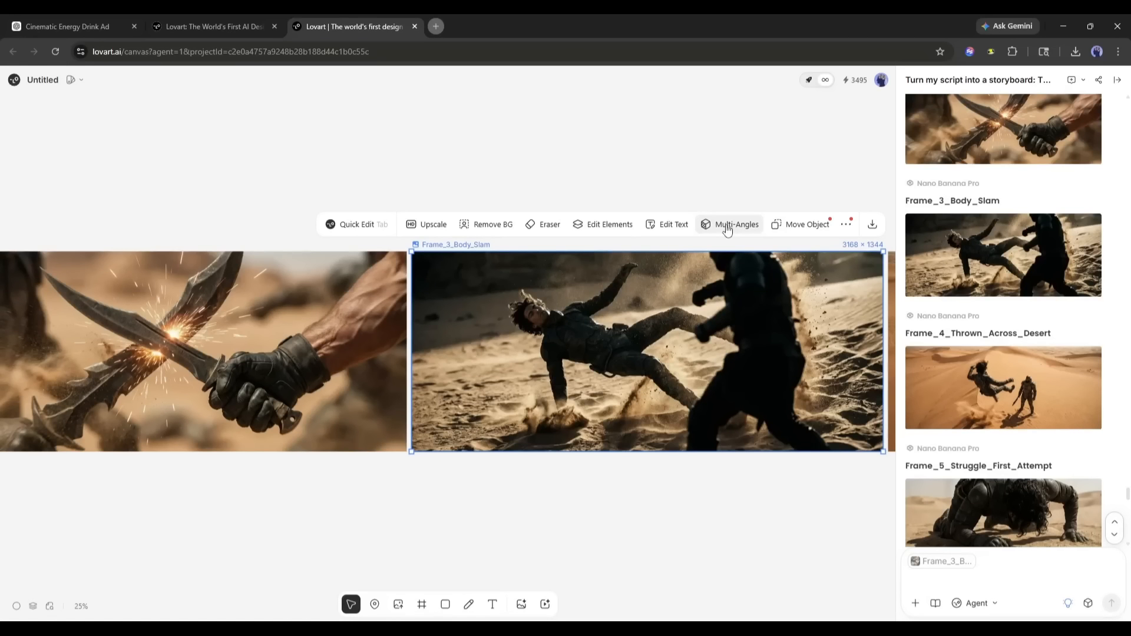
{"action": "left_click", "coordinate": [737, 225]}
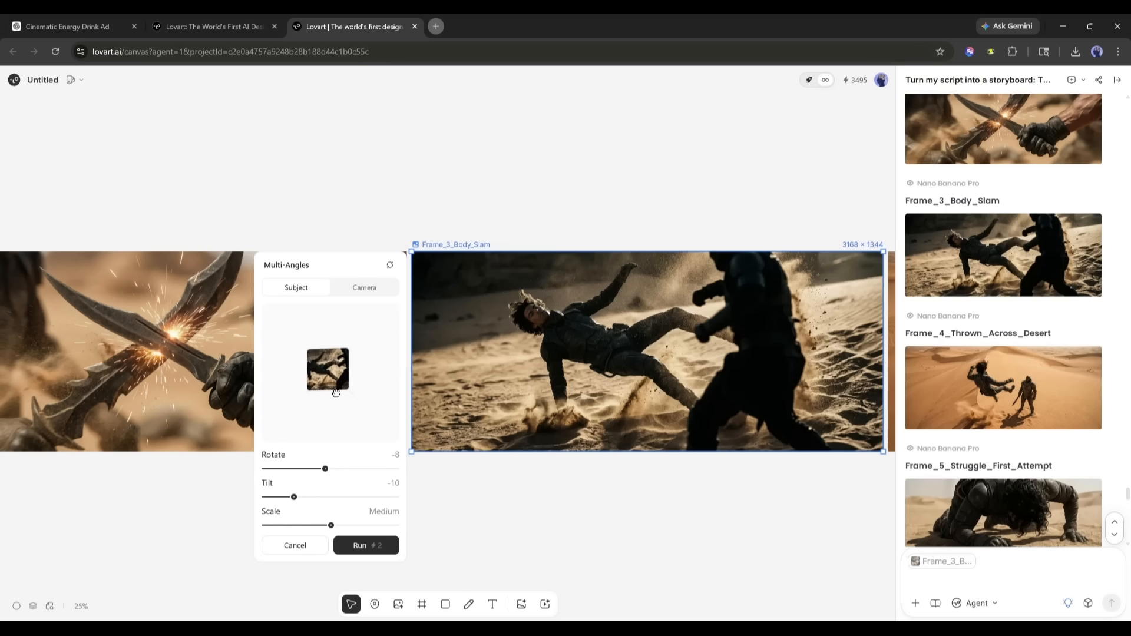
{"action": "left_click_drag", "start_coordinate": [336, 392], "coordinate": [348, 451]}
{"action": "left_click", "coordinate": [345, 289]}
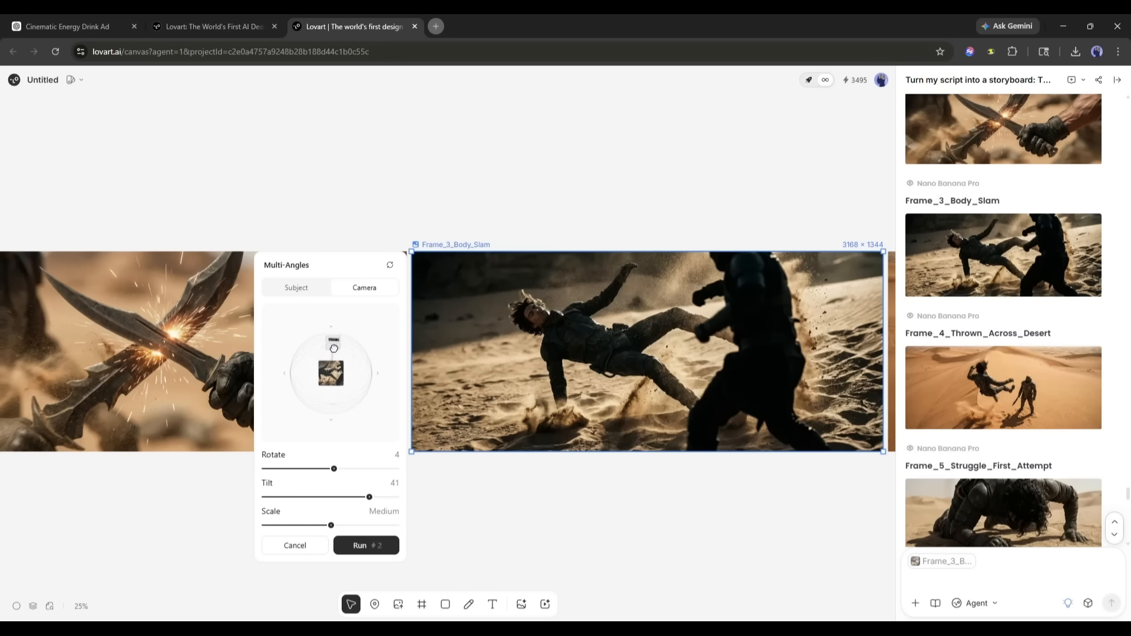
{"action": "left_click", "coordinate": [365, 547]}
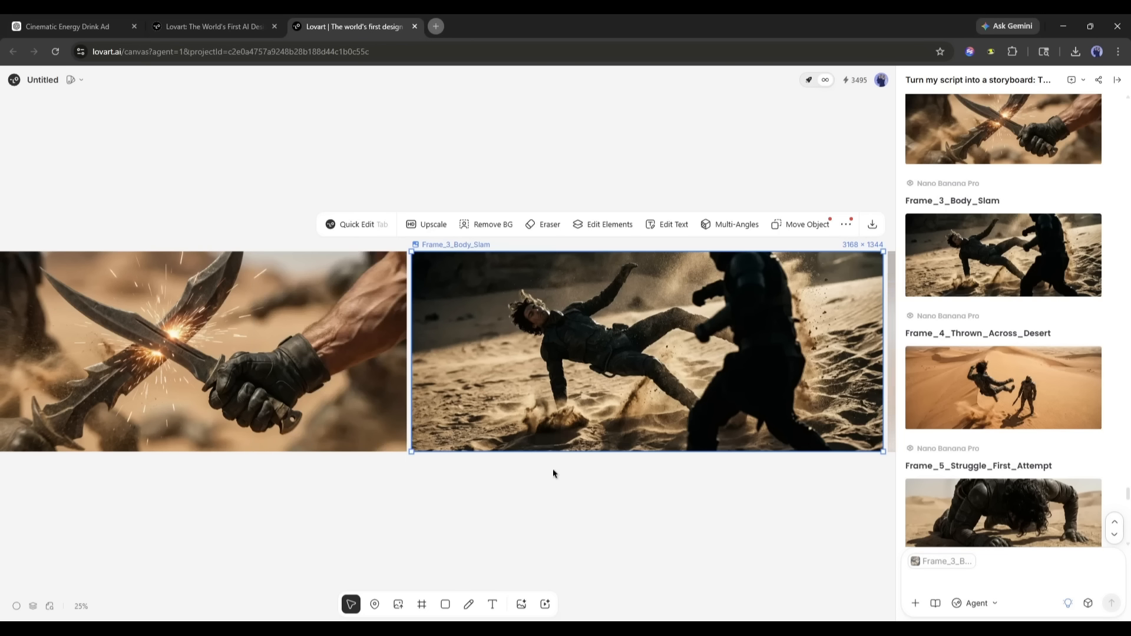
Step: Move the new-angle image out of the storyboard row and align it directly beneath the body slam frame
{"action": "scroll", "coordinate": [603, 475], "scroll_direction": "down", "scroll_amount": 3}
{"action": "left_click_drag", "start_coordinate": [712, 501], "coordinate": [648, 492]}
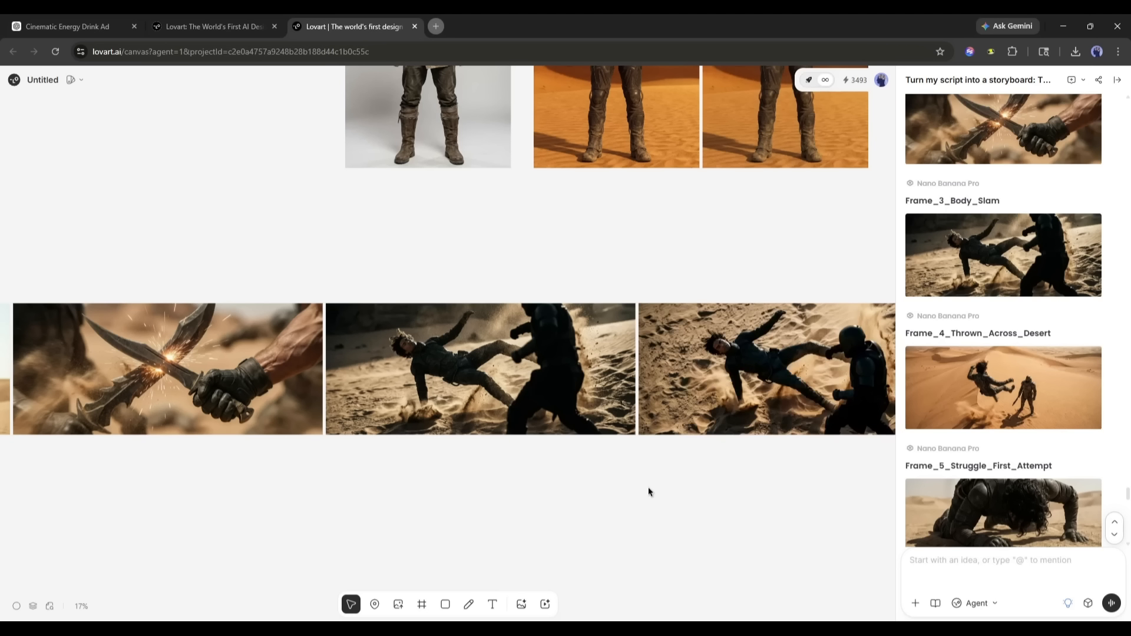
{"action": "scroll", "coordinate": [704, 507], "scroll_direction": "right", "scroll_amount": 3}
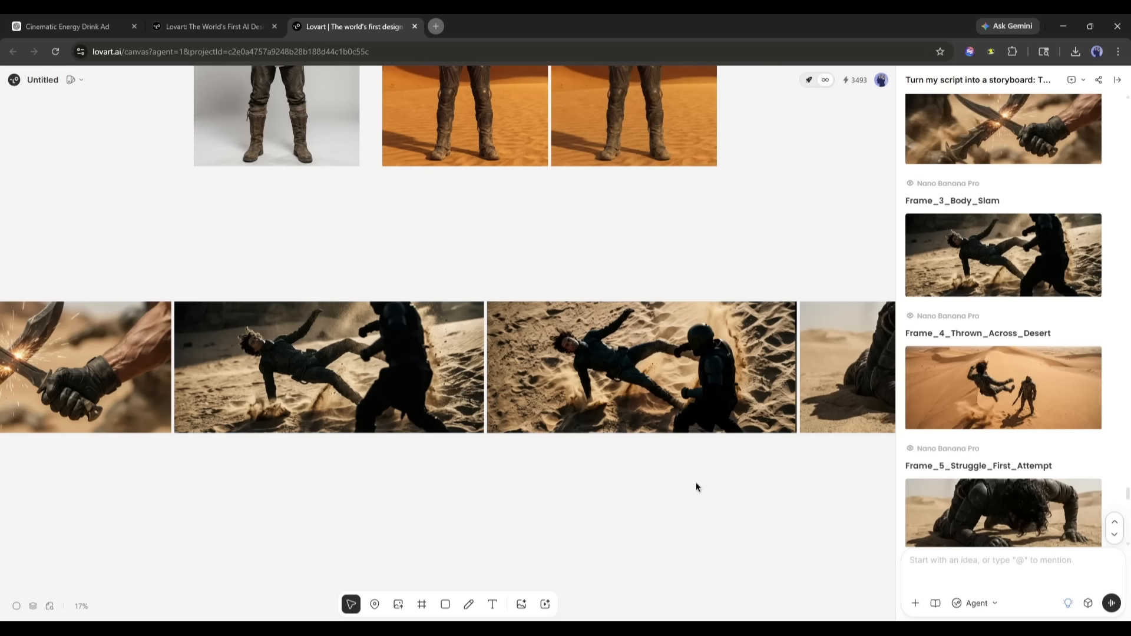
{"action": "left_click_drag", "start_coordinate": [715, 377], "coordinate": [486, 516]}
{"action": "scroll", "coordinate": [487, 512], "scroll_direction": "down", "scroll_amount": 1}
{"action": "left_click_drag", "start_coordinate": [454, 447], "coordinate": [369, 453]}
Step: Start Move Object on the new-angle image beneath the body slam frame
{"action": "left_click", "coordinate": [330, 306]}
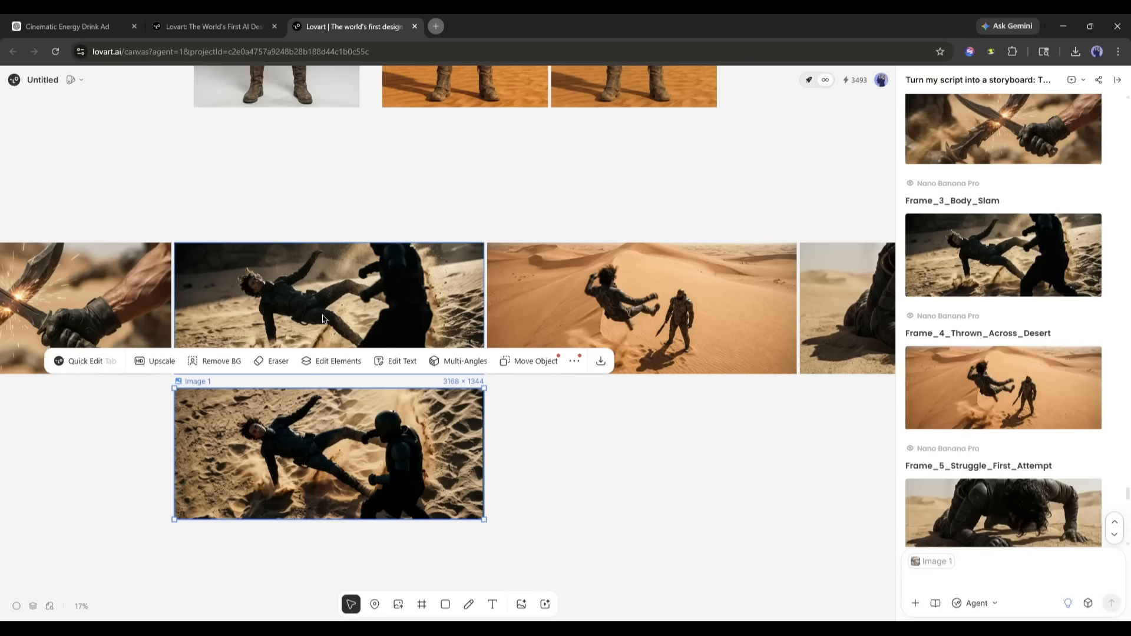
{"action": "left_click", "coordinate": [528, 362]}
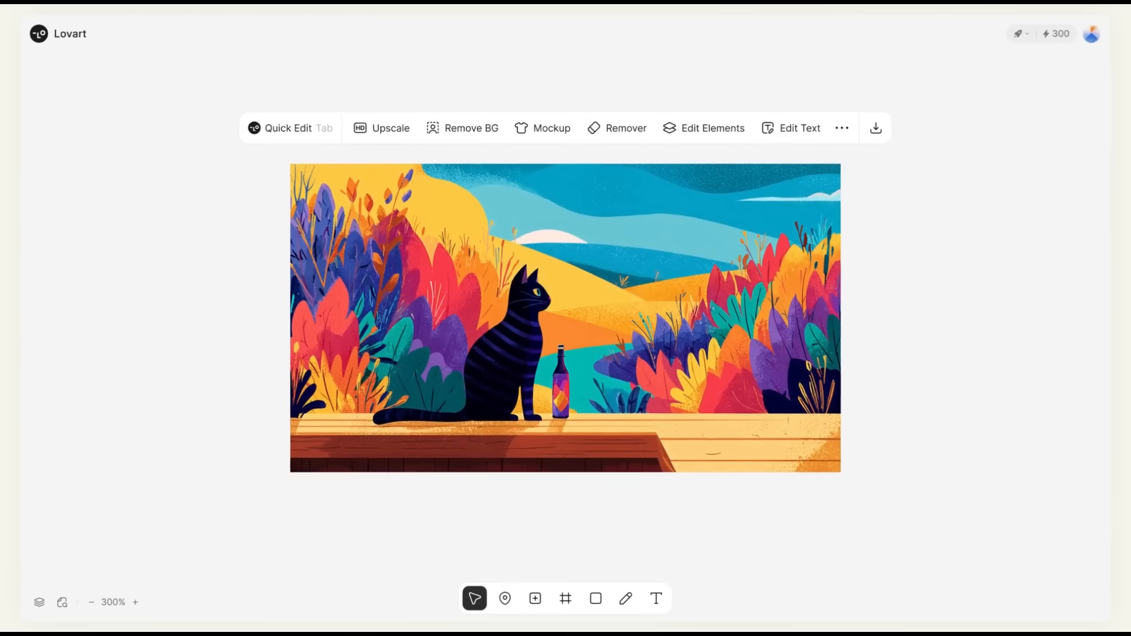
Step: Use Move Object on the sample illustration to rectangle-select the cat, reposition it and run the edit
{"action": "left_click", "coordinate": [840, 126]}
{"action": "left_click", "coordinate": [863, 285]}
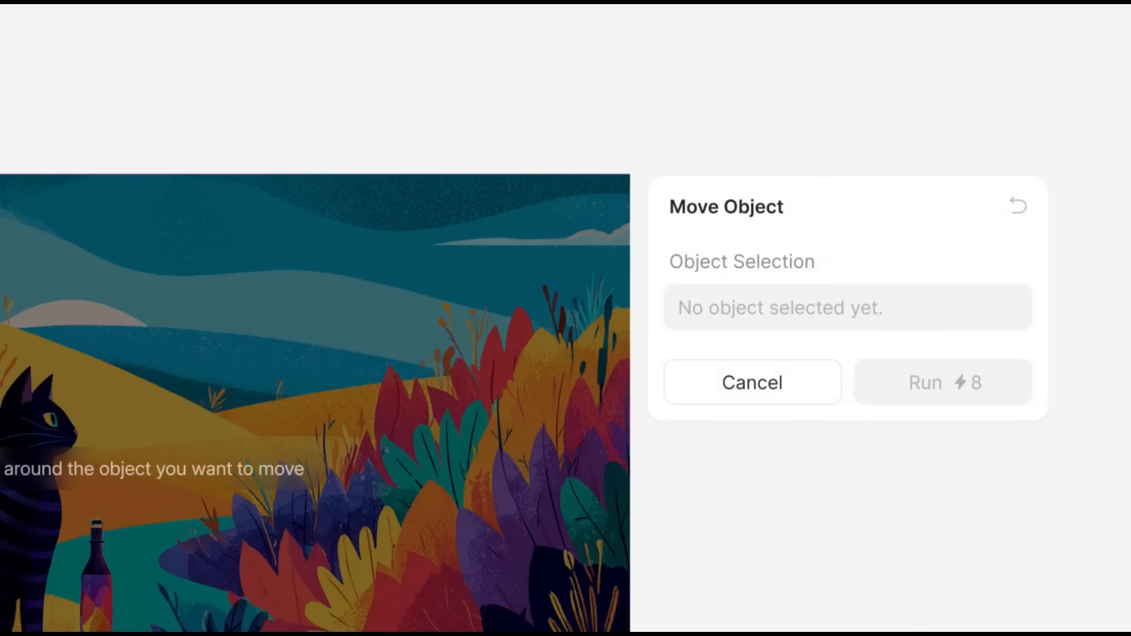
{"action": "left_click_drag", "start_coordinate": [450, 256], "coordinate": [552, 441]}
{"action": "left_click_drag", "start_coordinate": [450, 257], "coordinate": [343, 354]}
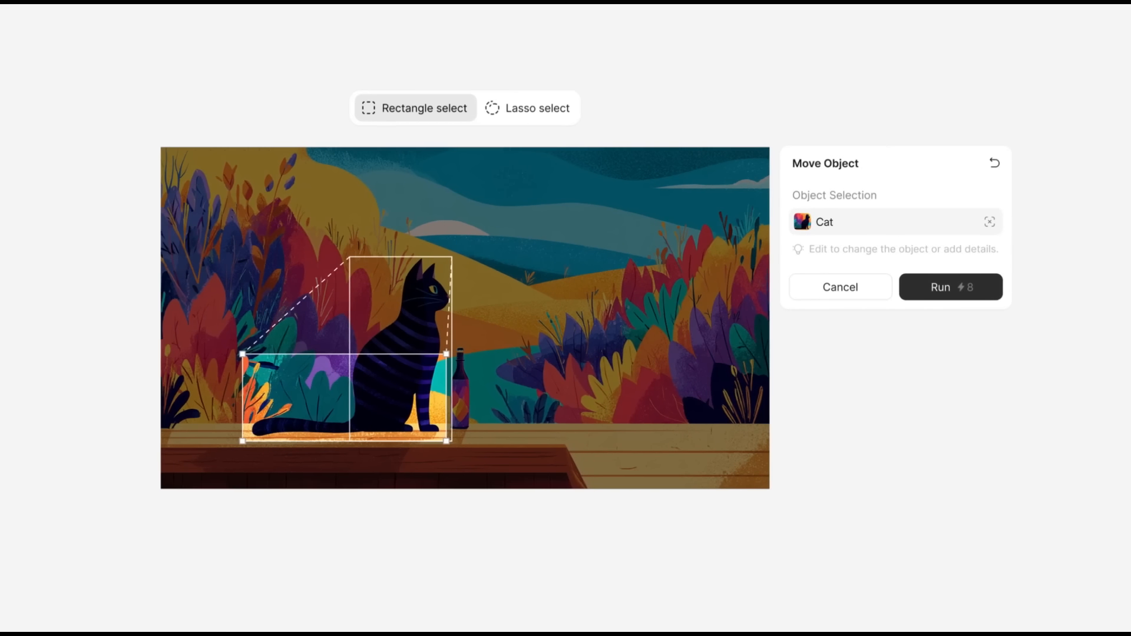
{"action": "left_click", "coordinate": [939, 288]}
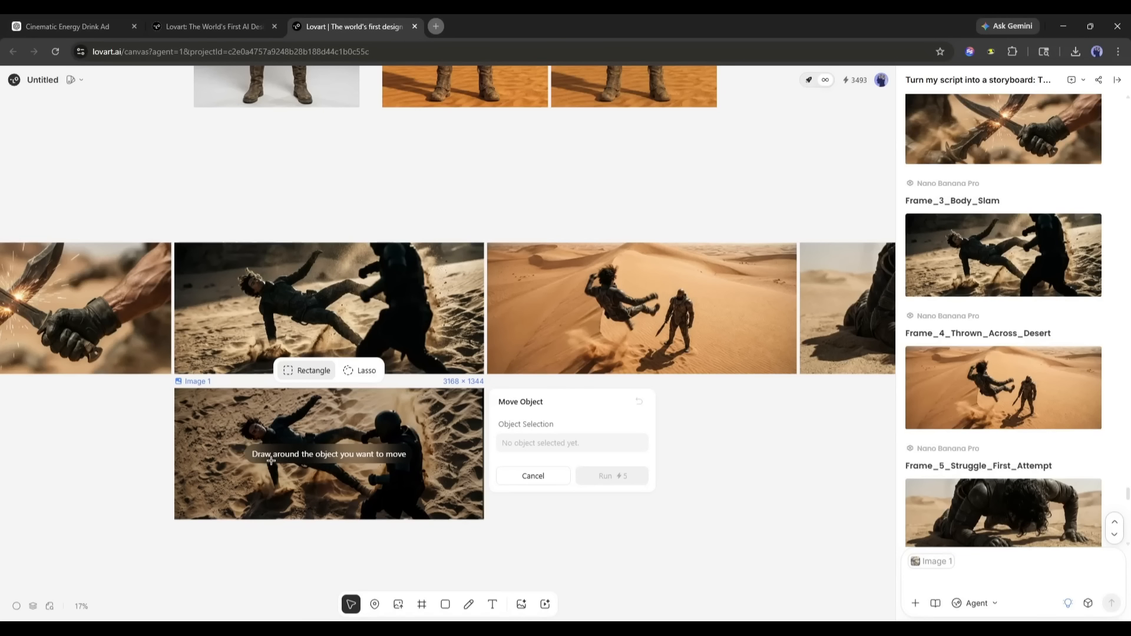
Step: Select the falling protagonist in the new-angle image, reposition him down and away from the opponent, and run Move Object
{"action": "left_click_drag", "start_coordinate": [233, 413], "coordinate": [355, 474]}
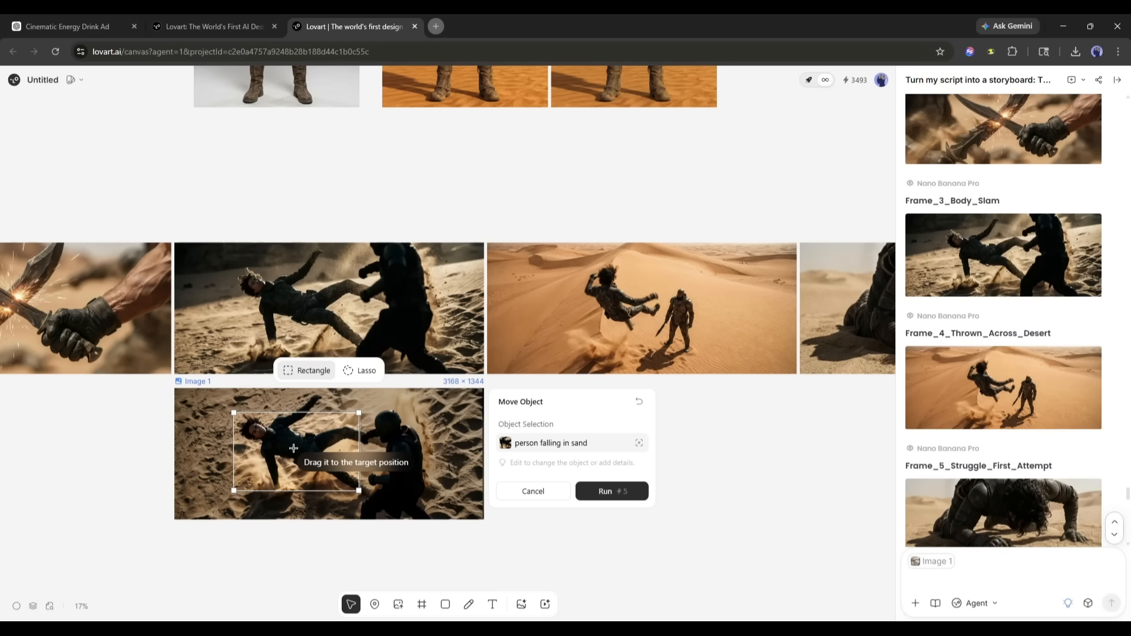
{"action": "left_click_drag", "start_coordinate": [294, 449], "coordinate": [256, 477]}
{"action": "left_click_drag", "start_coordinate": [311, 425], "coordinate": [294, 436]}
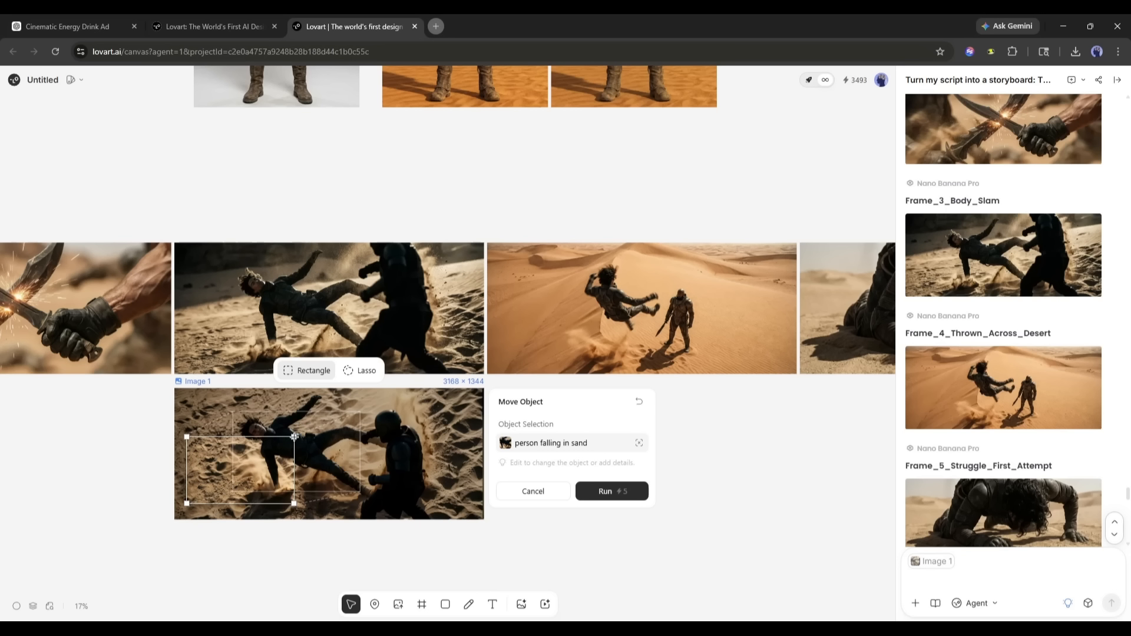
{"action": "left_click", "coordinate": [612, 491]}
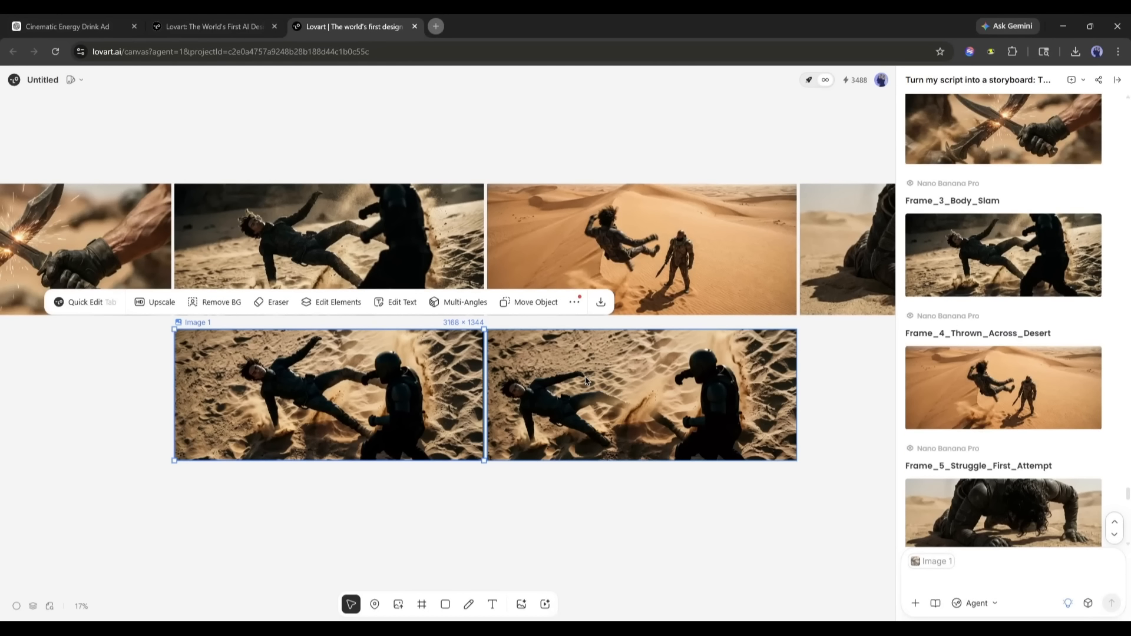
Step: Compare the new-angle image with its Move Object version and approve frames 1-6 with the All Look Good reply
{"action": "left_click", "coordinate": [585, 379]}
{"action": "left_click", "coordinate": [371, 404]}
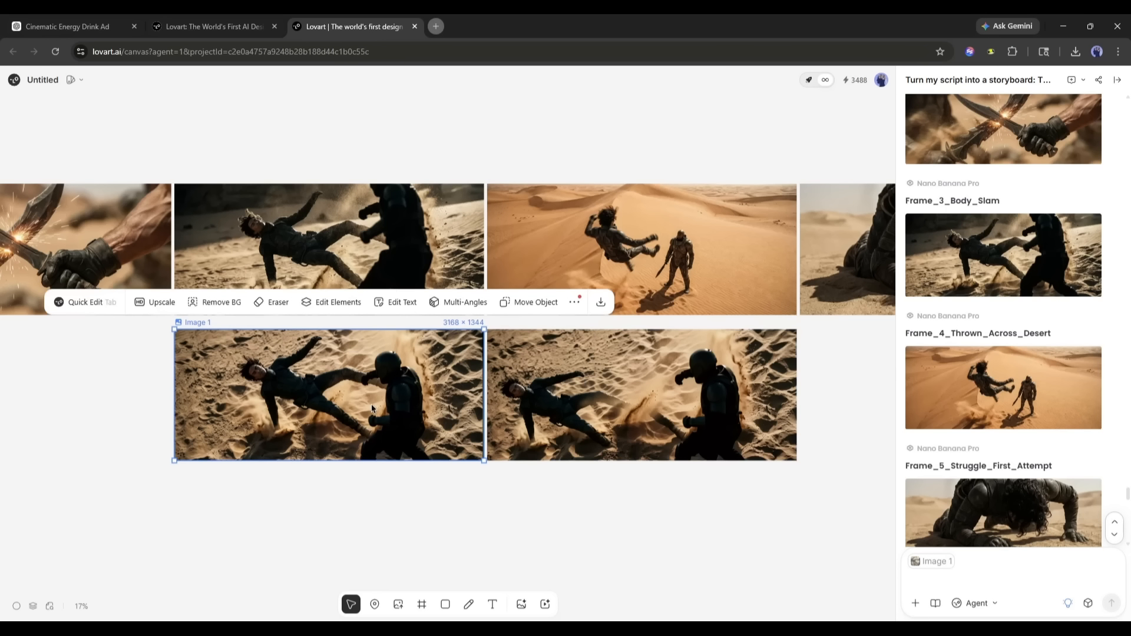
{"action": "left_click", "coordinate": [575, 413]}
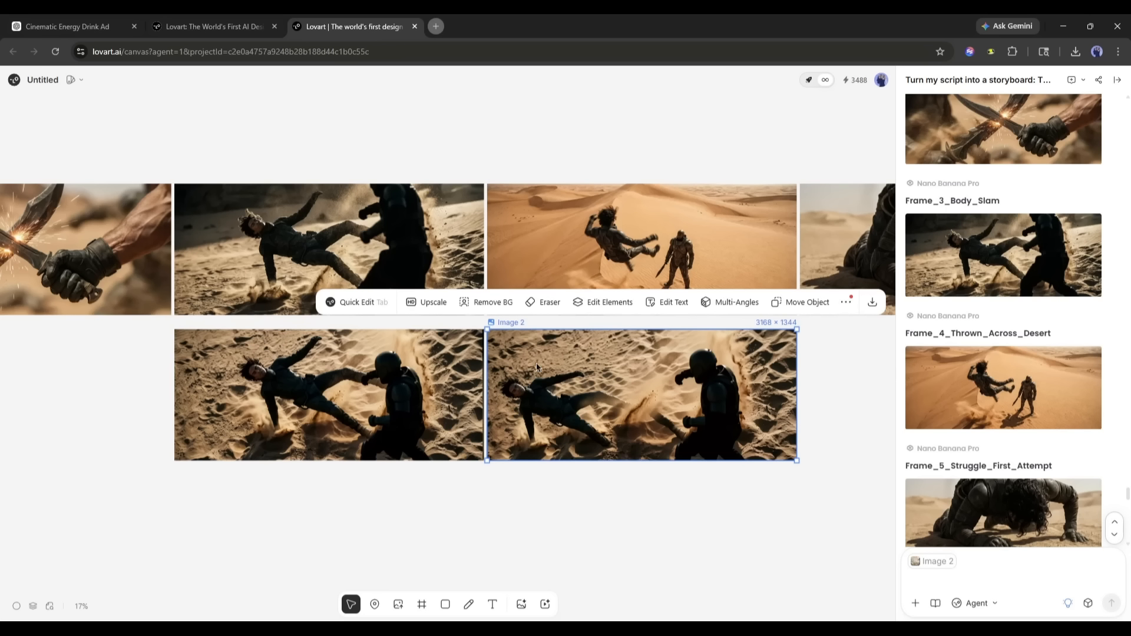
{"action": "left_click", "coordinate": [352, 403]}
{"action": "left_click", "coordinate": [563, 403]}
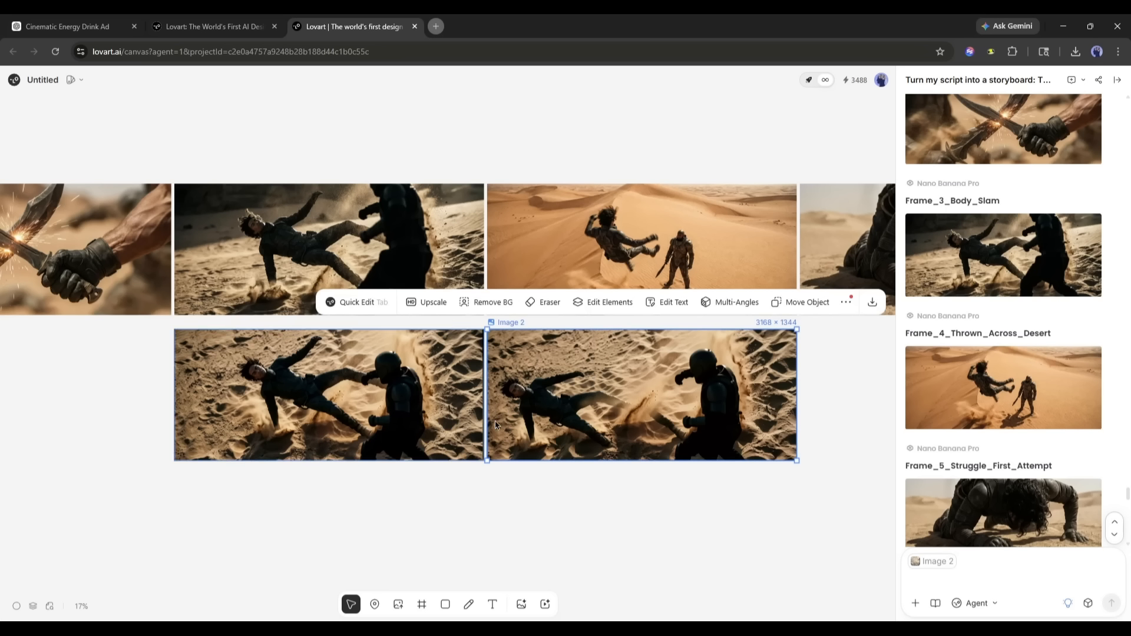
{"action": "scroll", "coordinate": [1008, 481], "scroll_direction": "down", "scroll_amount": 5}
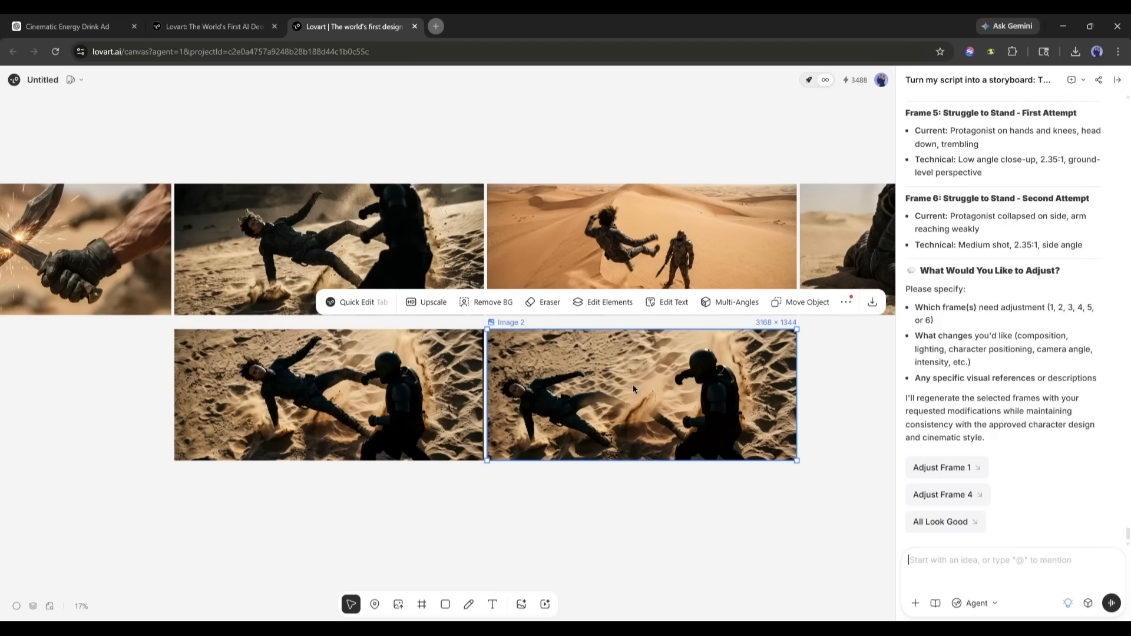
{"action": "left_click", "coordinate": [949, 520]}
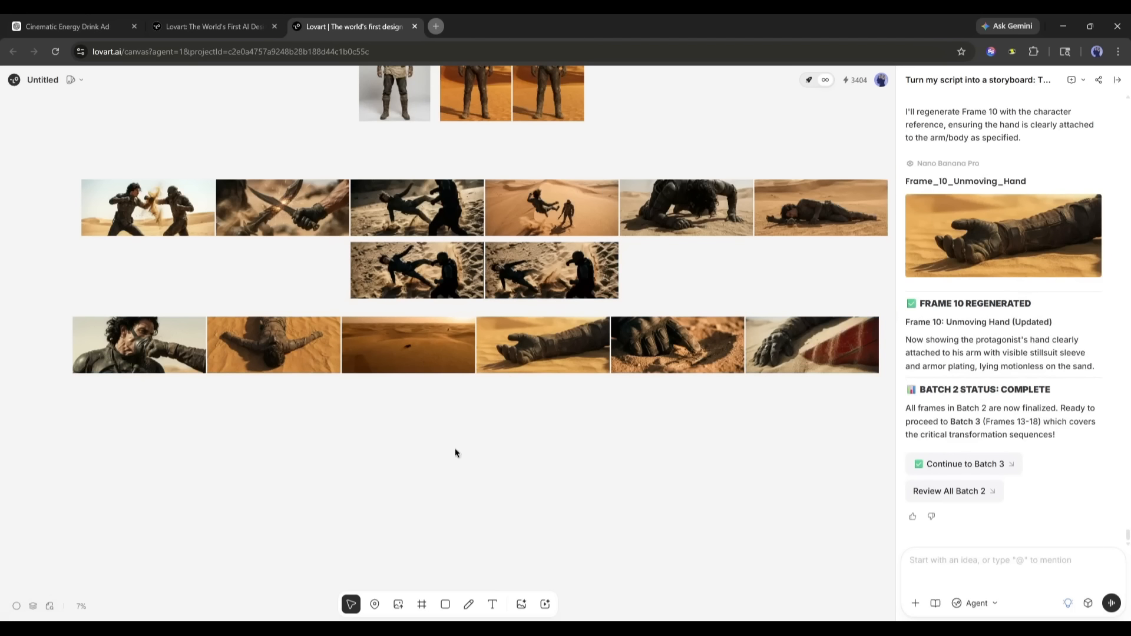
Step: Try a new Multi-Angles view of the Frame_12_Digging image in Camera mode with Rotate 66, Tilt 22 and Medium scale
{"action": "left_click", "coordinate": [139, 345]}
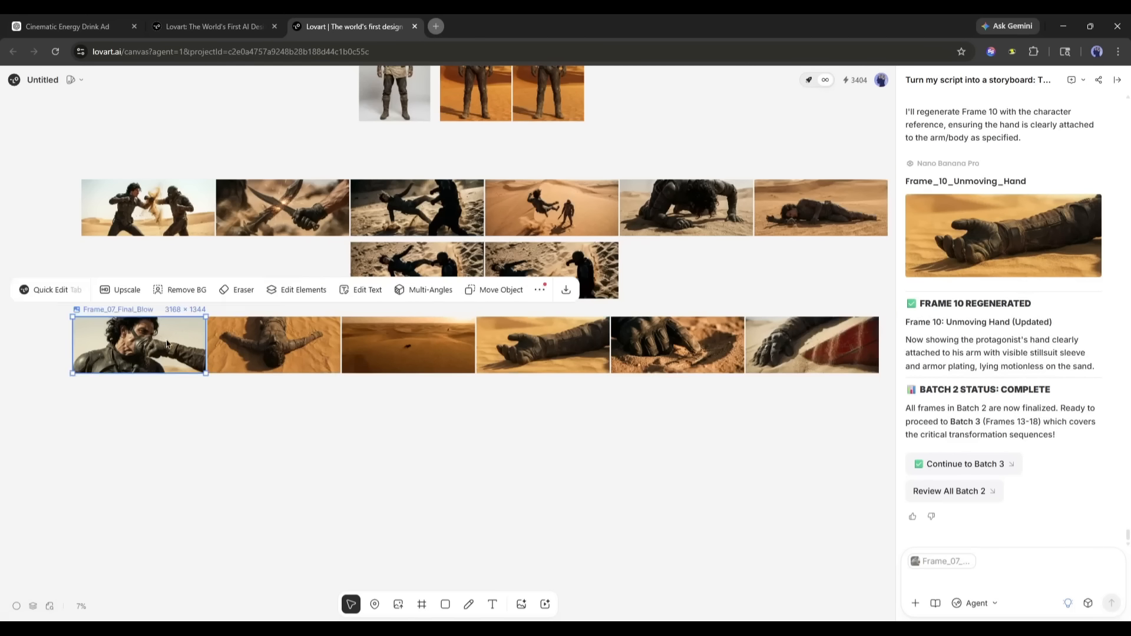
{"action": "left_click", "coordinate": [811, 345]}
{"action": "left_click", "coordinate": [733, 290]}
{"action": "left_click_drag", "start_coordinate": [699, 534], "coordinate": [629, 534]}
{"action": "left_click", "coordinate": [693, 611]}
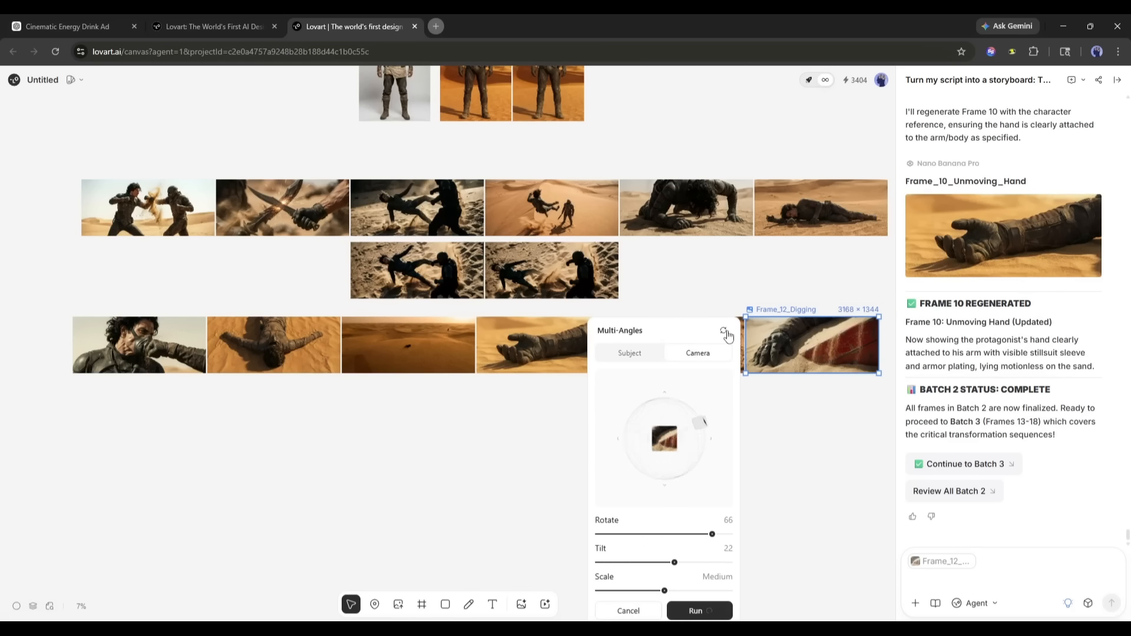
Step: Have the agent generate Batch 3 (Frames 13-18) and the final Batch 4 (Frames 19-24) to complete the storyboard
{"action": "type", "text": "Perfect! Generate Batch 3 (Frames 13-18) - the transformation!"}
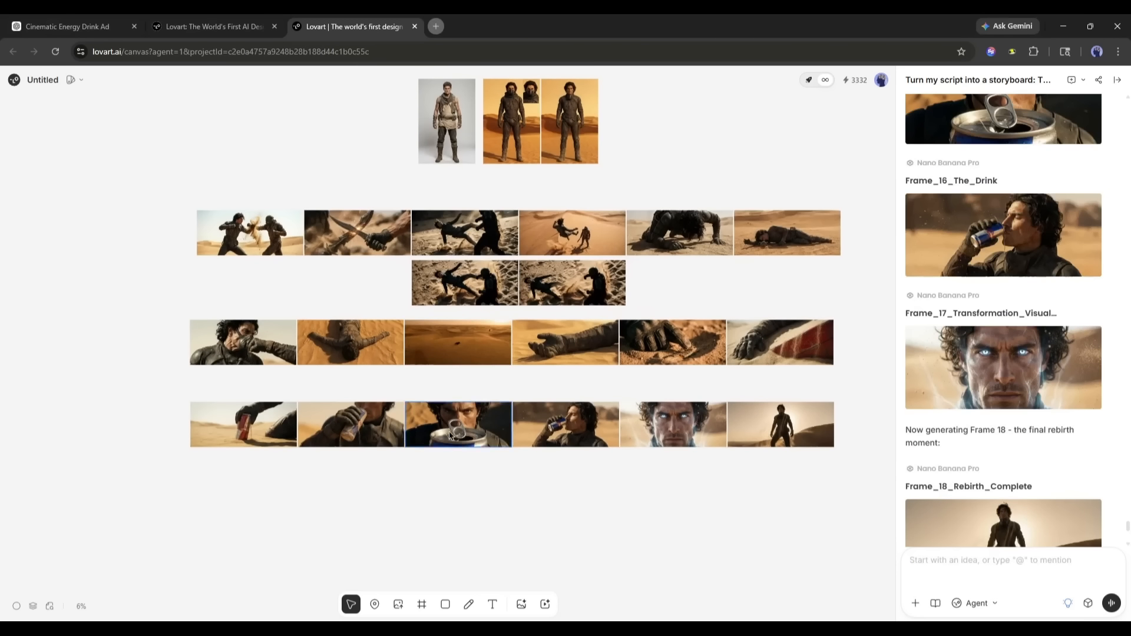
{"action": "left_click", "coordinate": [970, 464]}
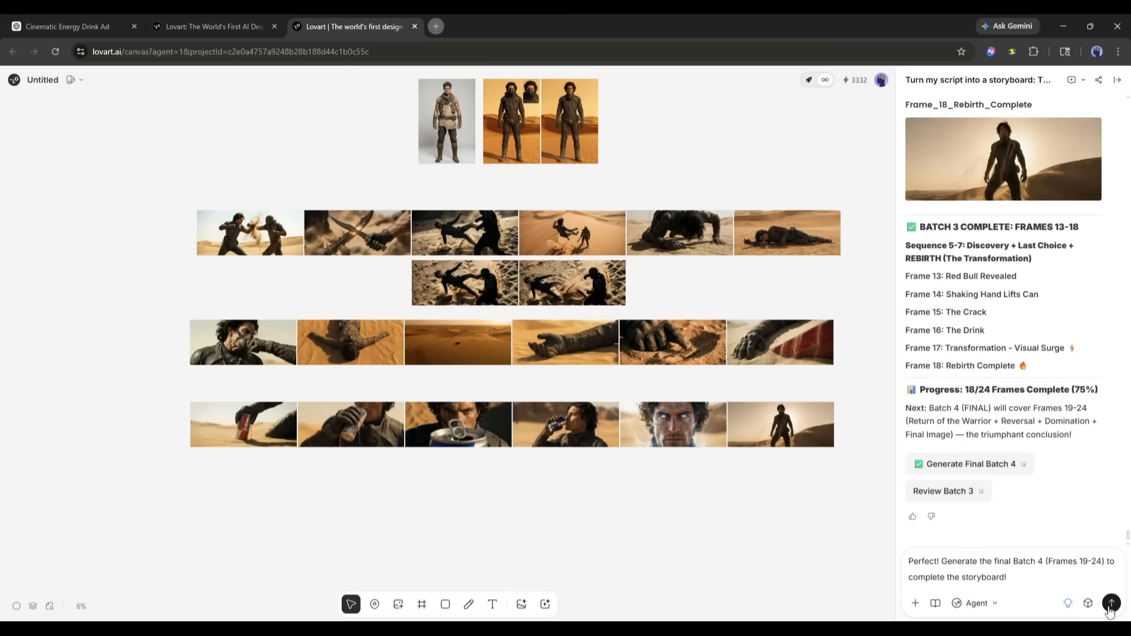
{"action": "left_click", "coordinate": [1111, 602]}
{"action": "left_click", "coordinate": [935, 603]}
{"action": "left_click", "coordinate": [999, 464]}
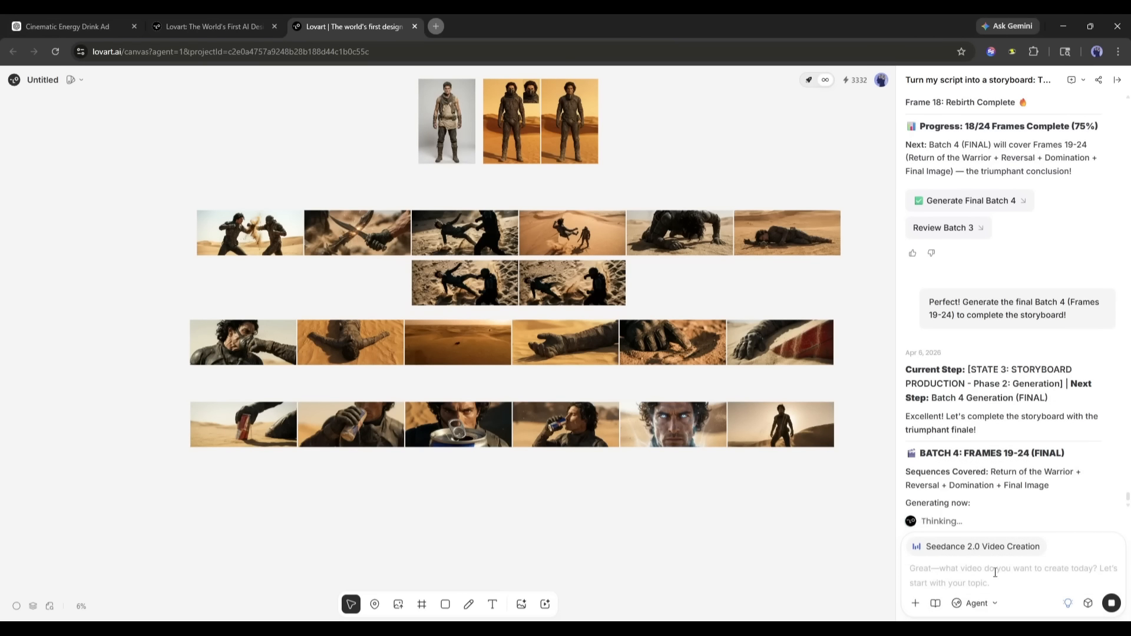
{"action": "left_click", "coordinate": [917, 547]}
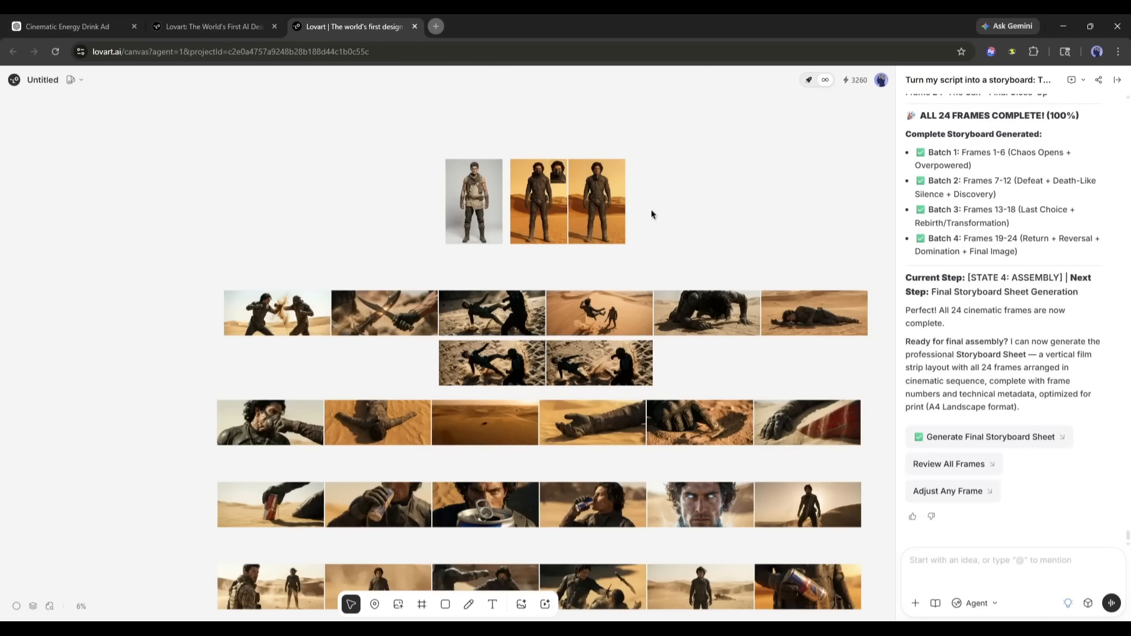
Step: Look over all storyboard rows and ask the agent to generate the final professional storyboard sheet layout
{"action": "scroll", "coordinate": [457, 441], "scroll_direction": "down", "scroll_amount": 4}
{"action": "scroll", "coordinate": [458, 442], "scroll_direction": "up", "scroll_amount": 1}
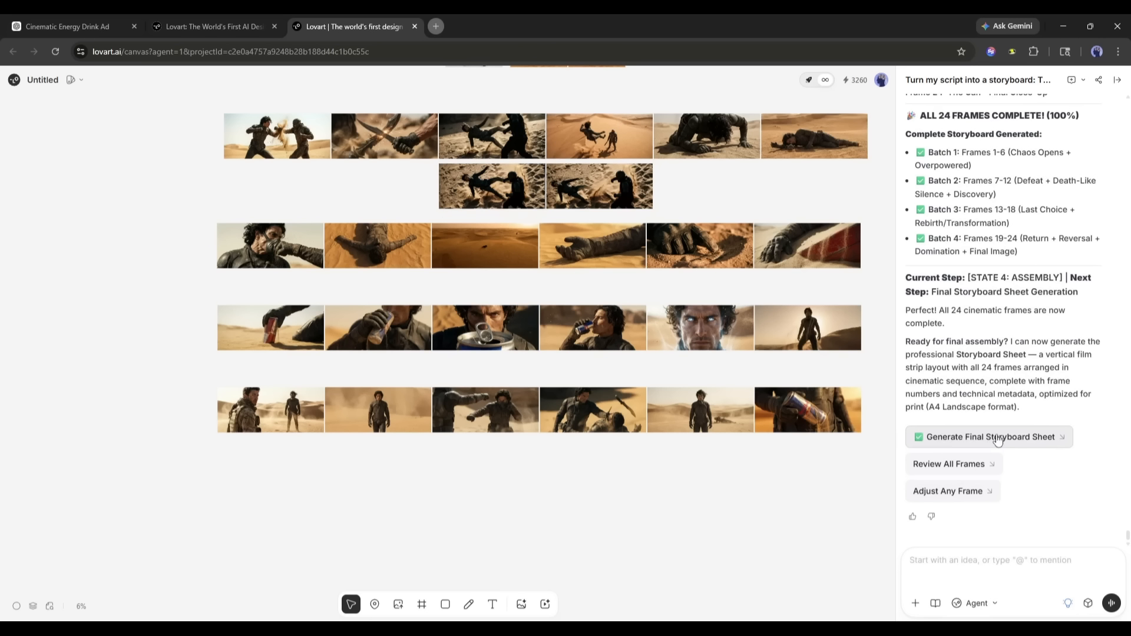
{"action": "left_click", "coordinate": [944, 441]}
{"action": "scroll", "coordinate": [824, 459], "scroll_direction": "down", "scroll_amount": 1}
{"action": "left_click", "coordinate": [1110, 603]}
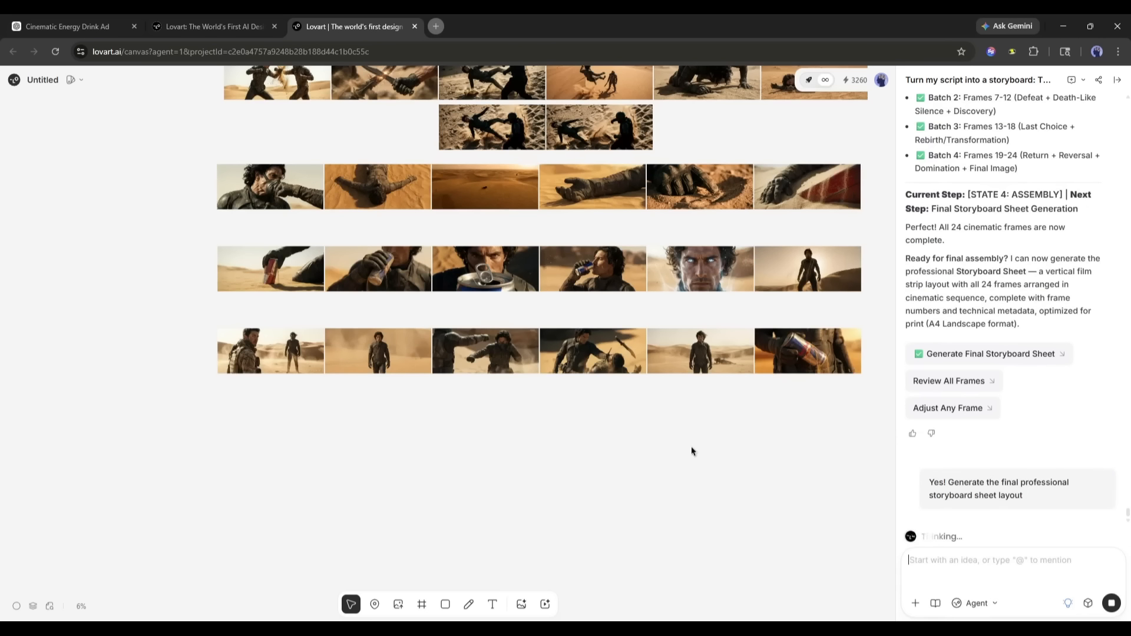
Step: Review the REBIRTH IN SAND storyboard sheet from Frame 01 through Frame 24, checking images, titles and timings
{"action": "scroll", "coordinate": [691, 452], "scroll_direction": "down", "scroll_amount": 1}
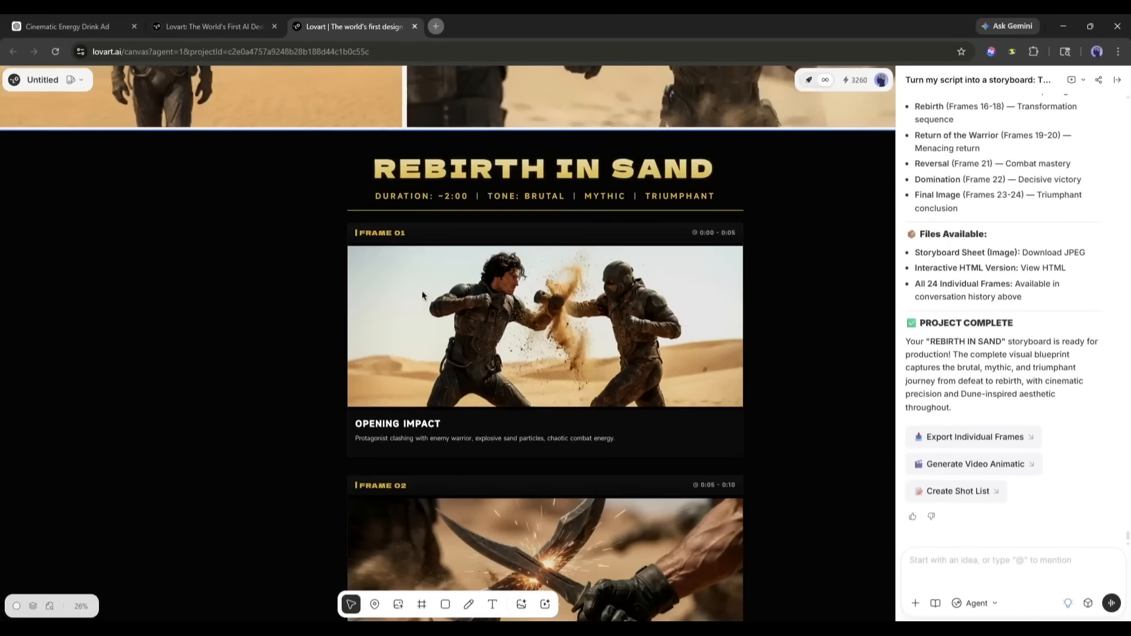
{"action": "scroll", "coordinate": [470, 298], "scroll_direction": "down", "scroll_amount": 15}
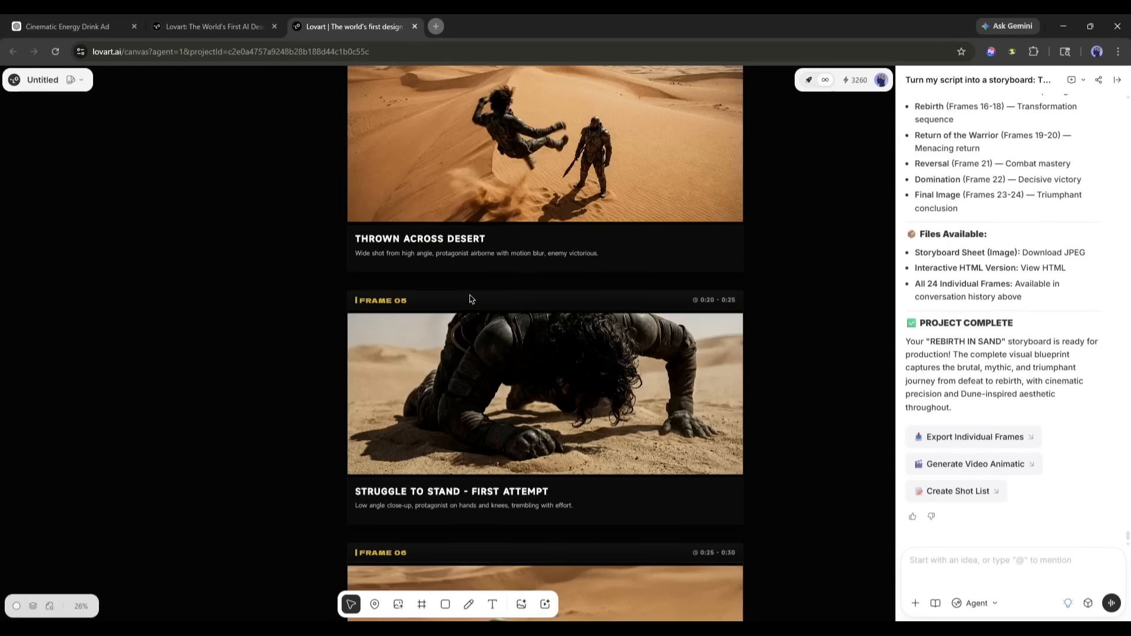
{"action": "scroll", "coordinate": [470, 298], "scroll_direction": "down", "scroll_amount": 20}
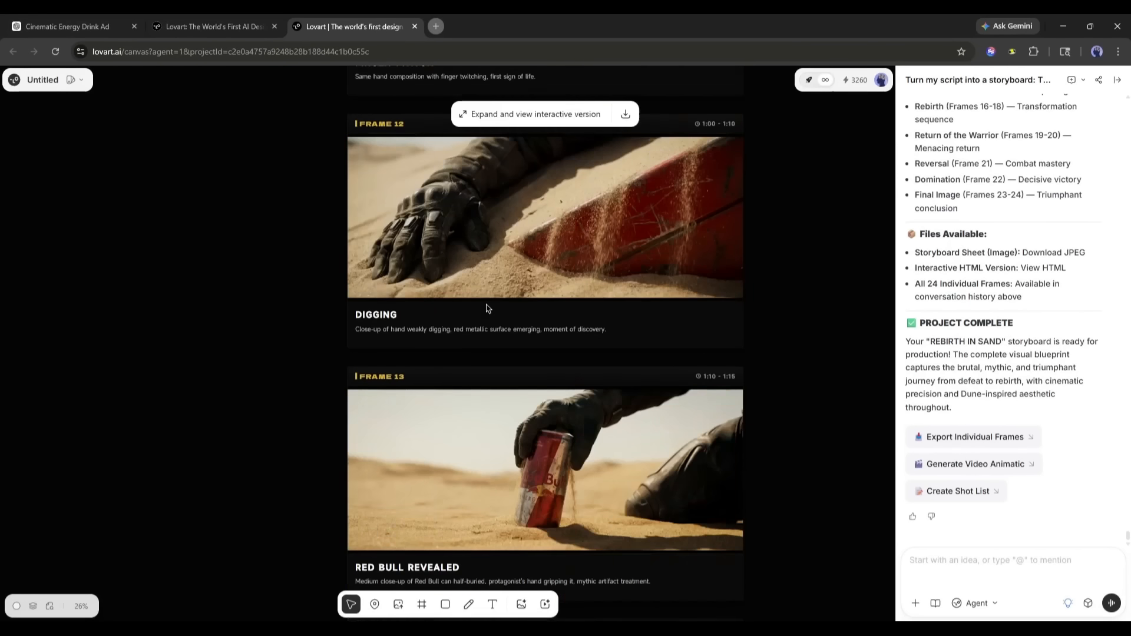
{"action": "scroll", "coordinate": [487, 308], "scroll_direction": "up", "scroll_amount": 5}
{"action": "scroll", "coordinate": [487, 308], "scroll_direction": "down", "scroll_amount": 20}
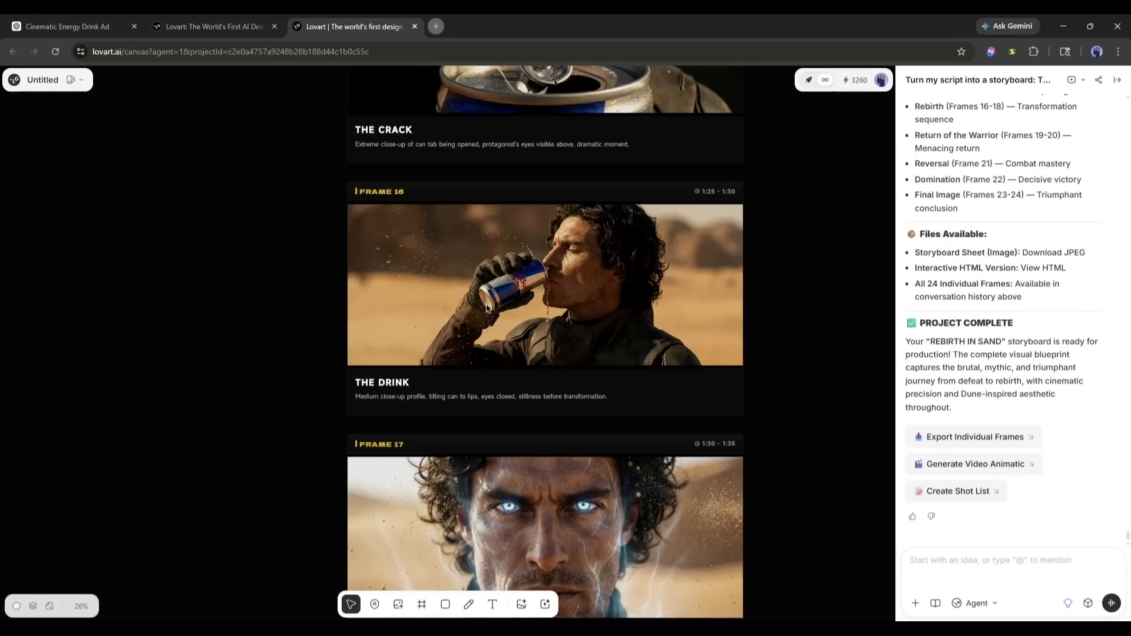
{"action": "scroll", "coordinate": [484, 306], "scroll_direction": "down", "scroll_amount": 15}
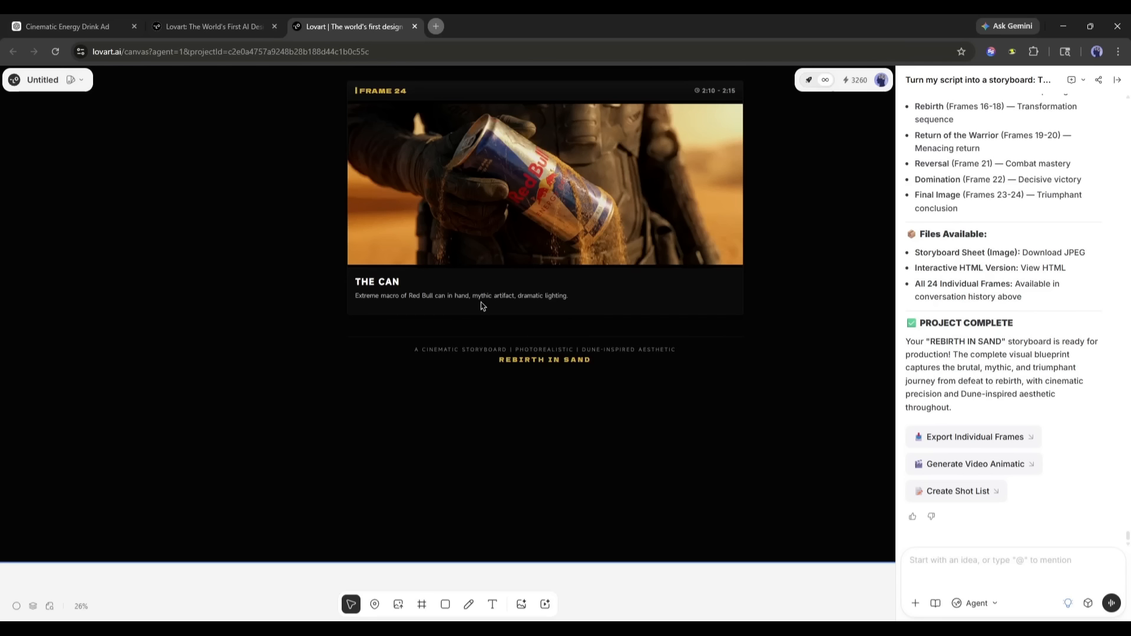
{"action": "scroll", "coordinate": [484, 306], "scroll_direction": "up", "scroll_amount": 20}
{"action": "scroll", "coordinate": [532, 340], "scroll_direction": "up", "scroll_amount": 20}
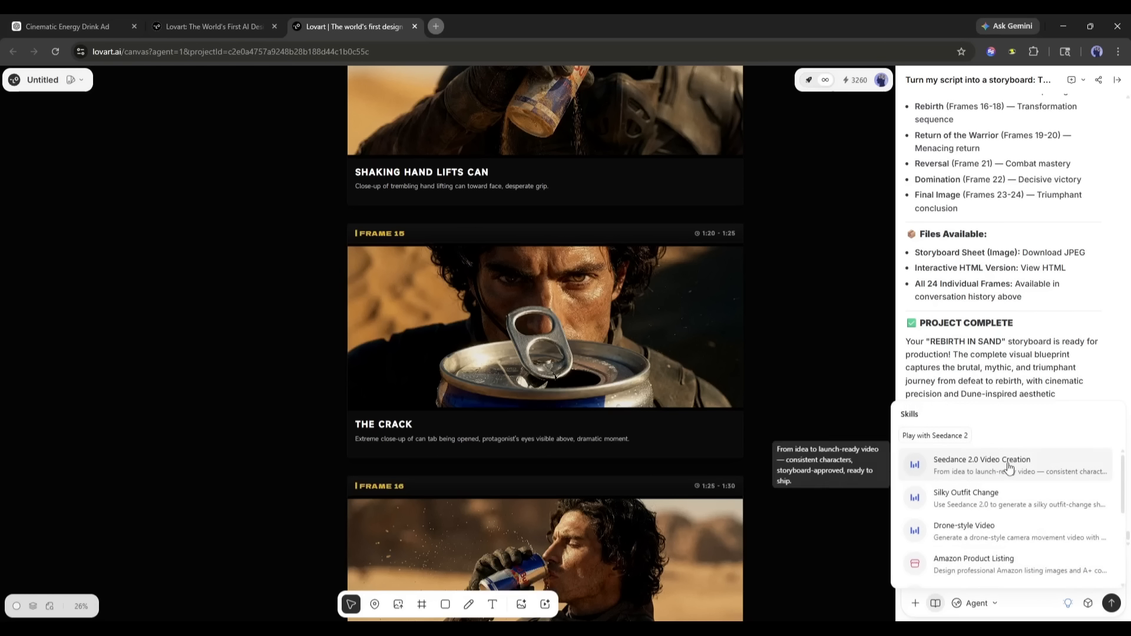
Step: Start the Seedance 2.0 Video Creation skill for the storyboard and read through its asset analysis and proposed video specifications
{"action": "left_click", "coordinate": [1009, 467]}
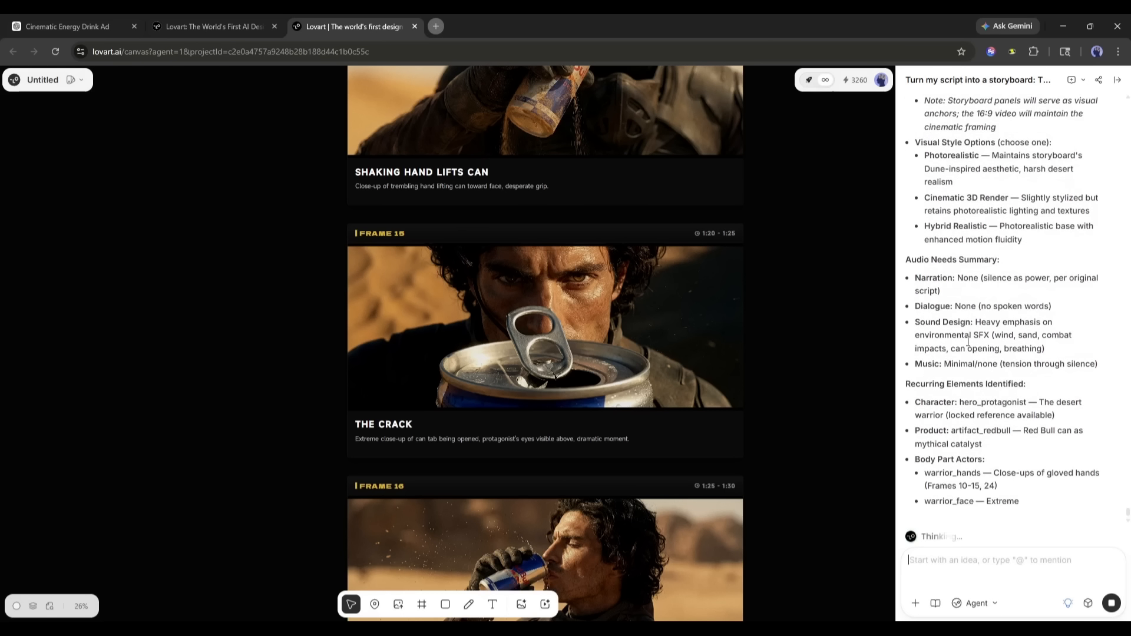
{"action": "scroll", "coordinate": [1049, 472], "scroll_direction": "up", "scroll_amount": 15}
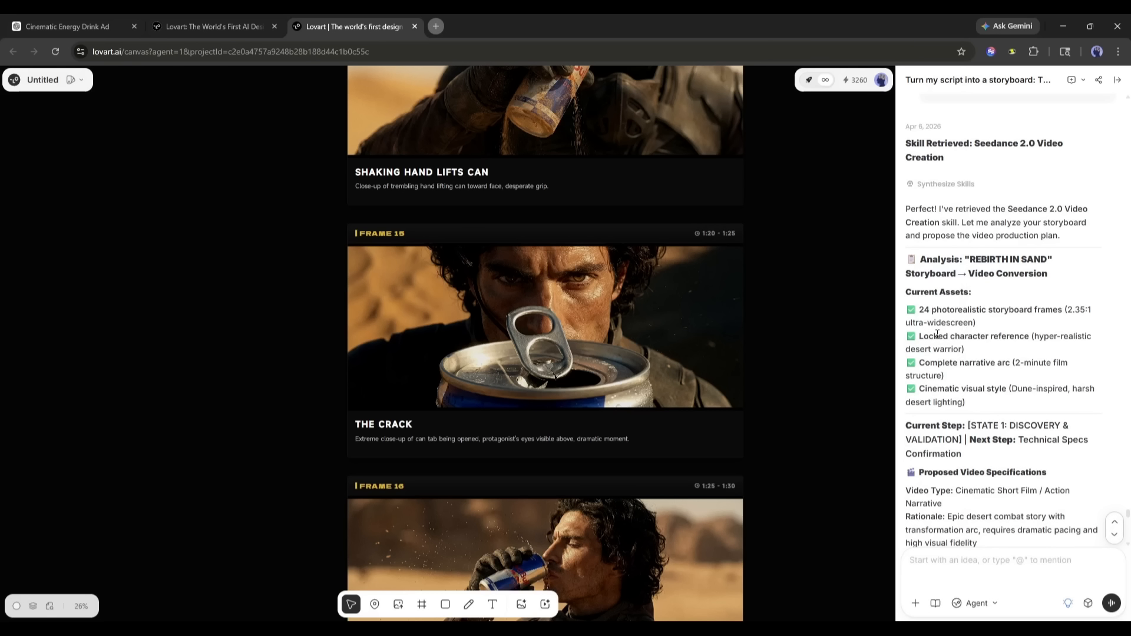
{"action": "scroll", "coordinate": [995, 355], "scroll_direction": "down", "scroll_amount": 1}
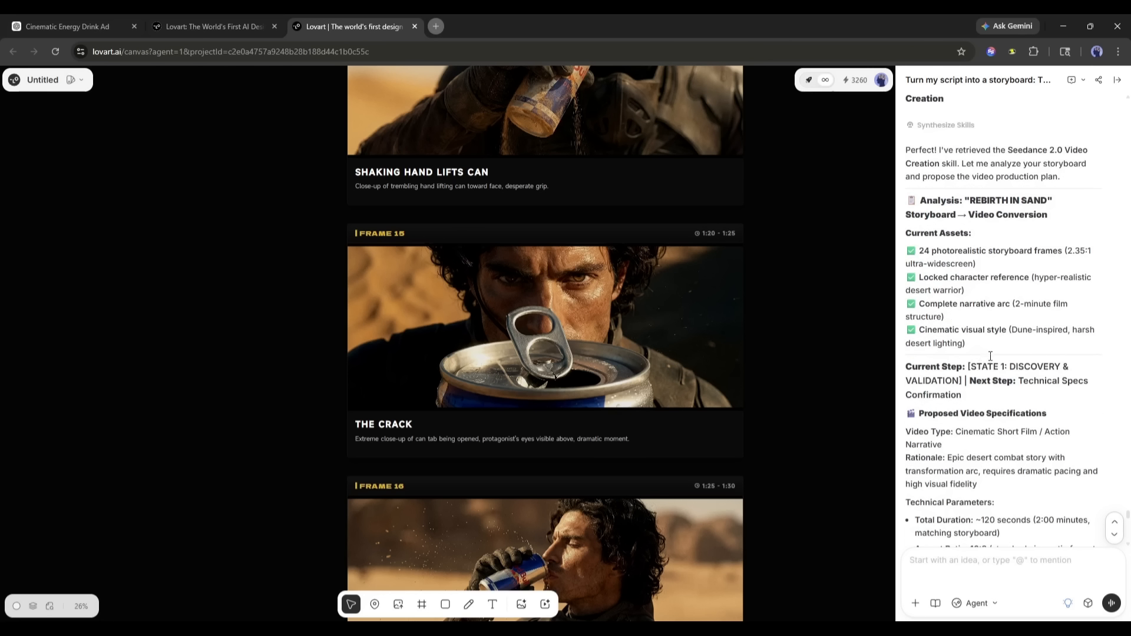
{"action": "scroll", "coordinate": [991, 354], "scroll_direction": "down", "scroll_amount": 5}
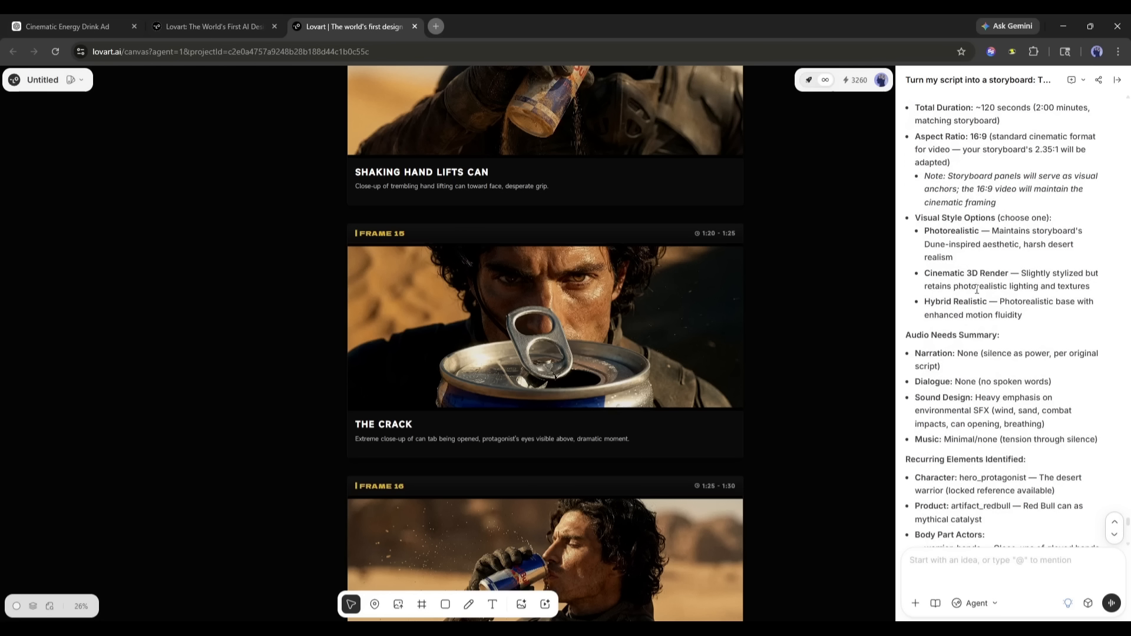
{"action": "scroll", "coordinate": [977, 290], "scroll_direction": "down", "scroll_amount": 1}
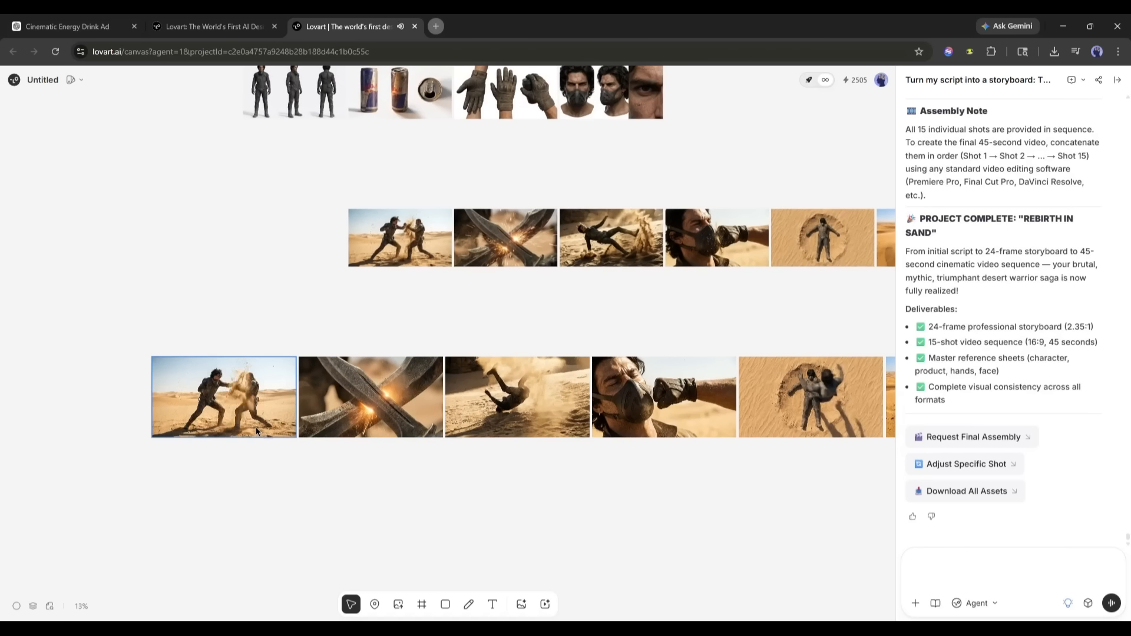
Step: Look along the row of generated video shots on the canvas
{"action": "scroll", "coordinate": [555, 469], "scroll_direction": "right", "scroll_amount": 5}
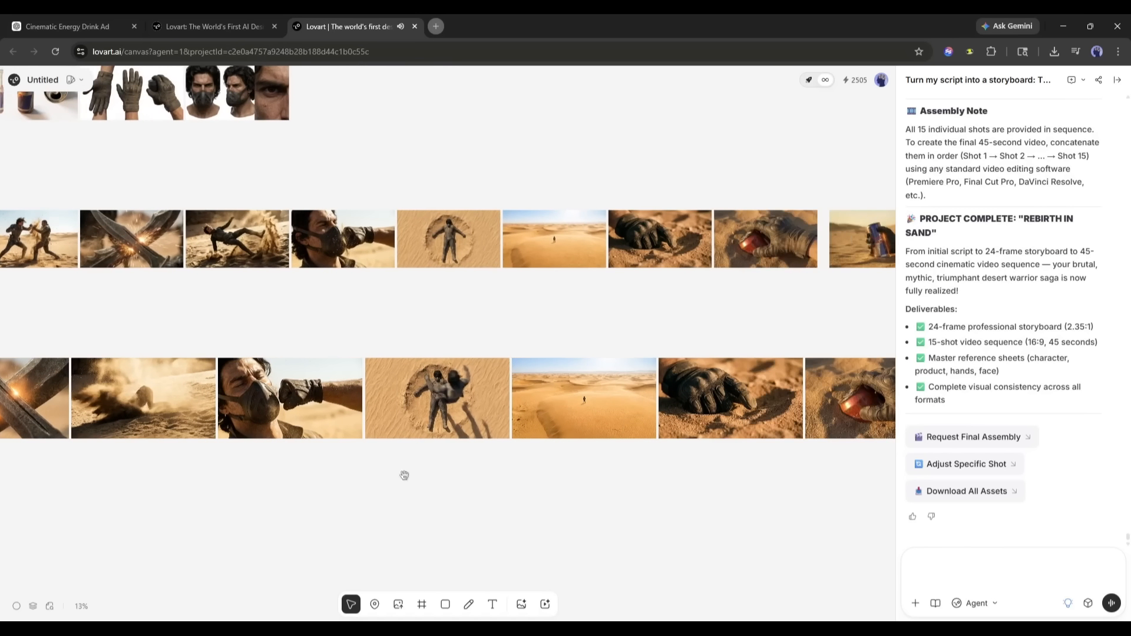